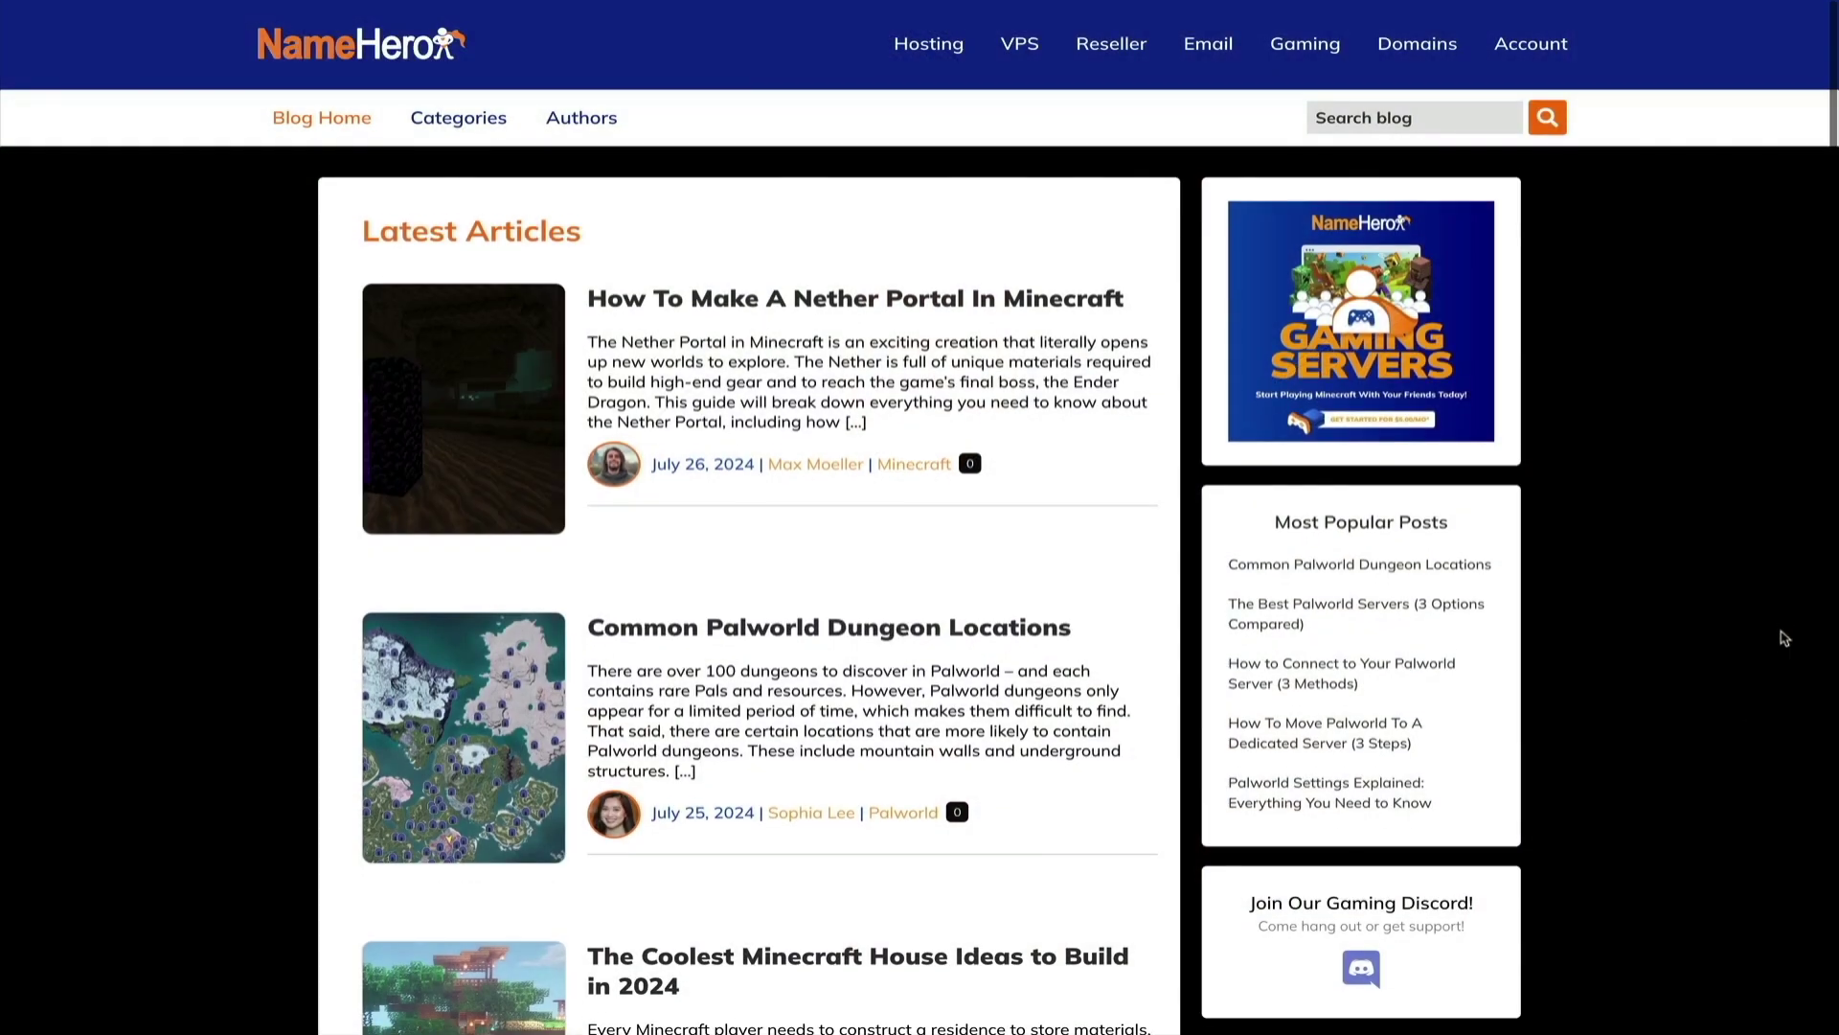
# Scroll down through the Minecraft blog category listing
pyautogui.scroll(-3, 1783, 638)
pyautogui.scroll(-3, 1783, 638)
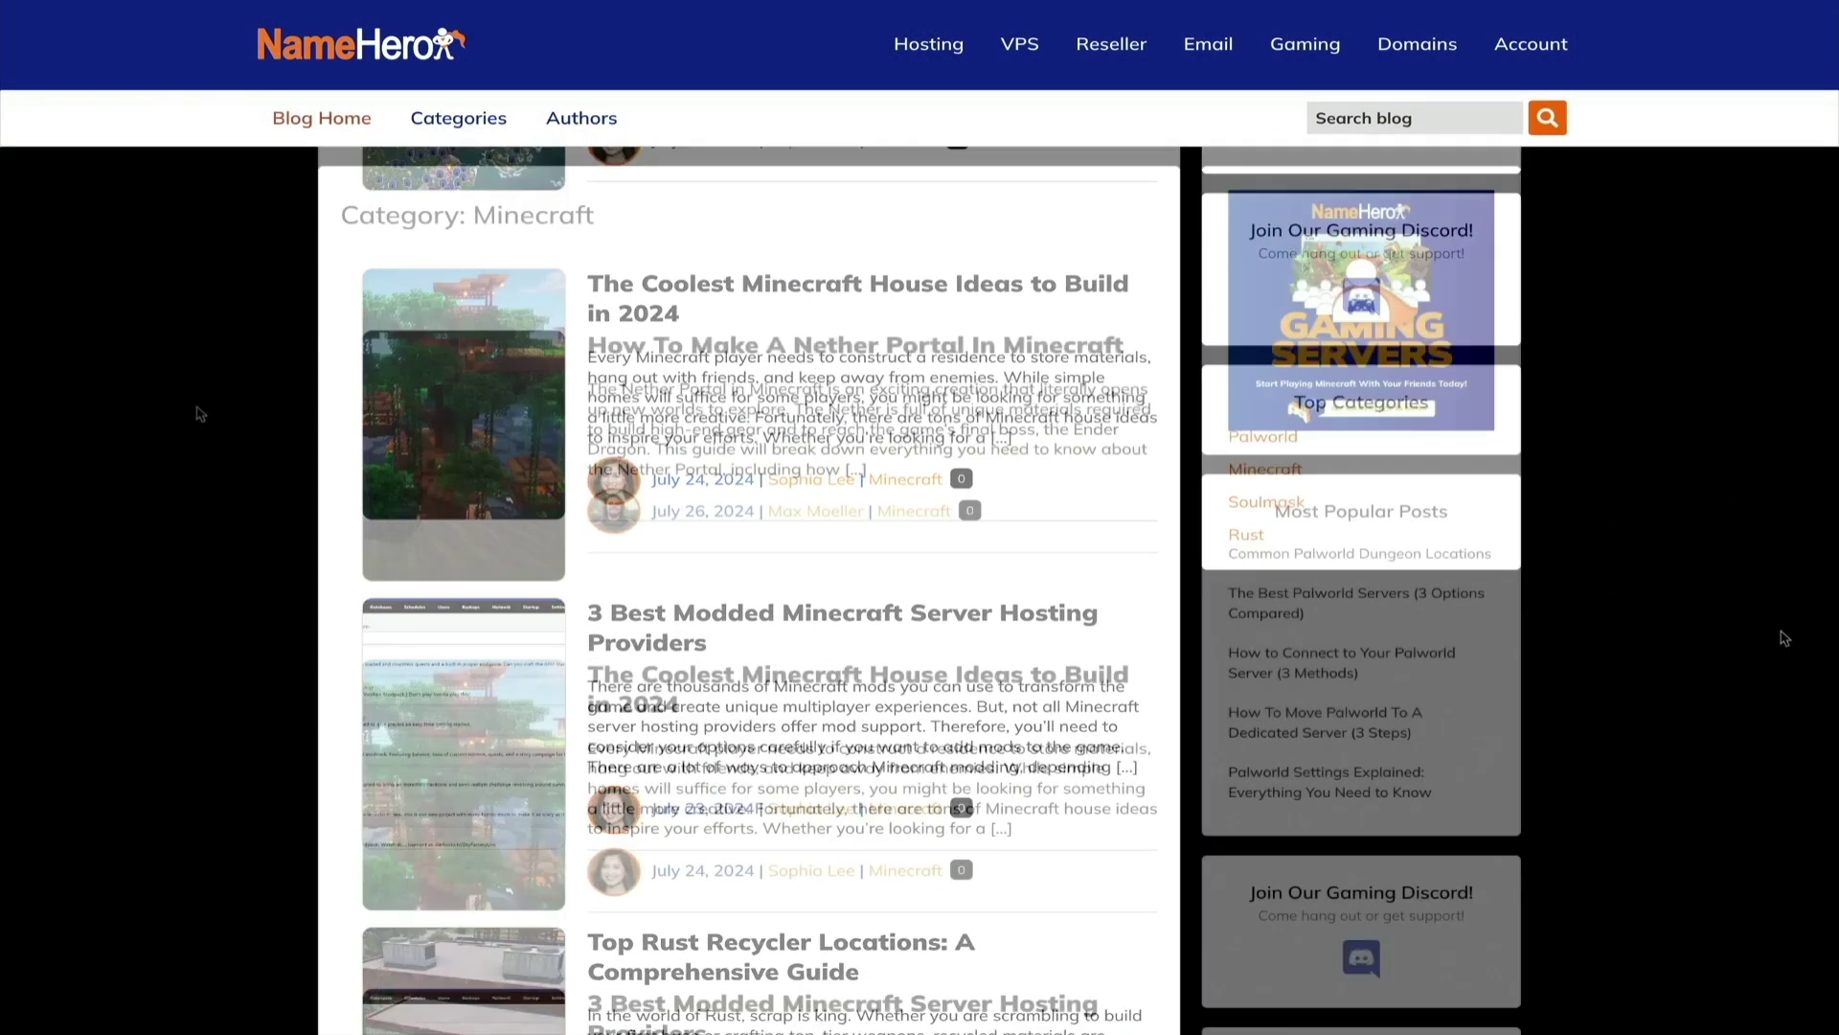
pyautogui.scroll(-3, 200, 415)
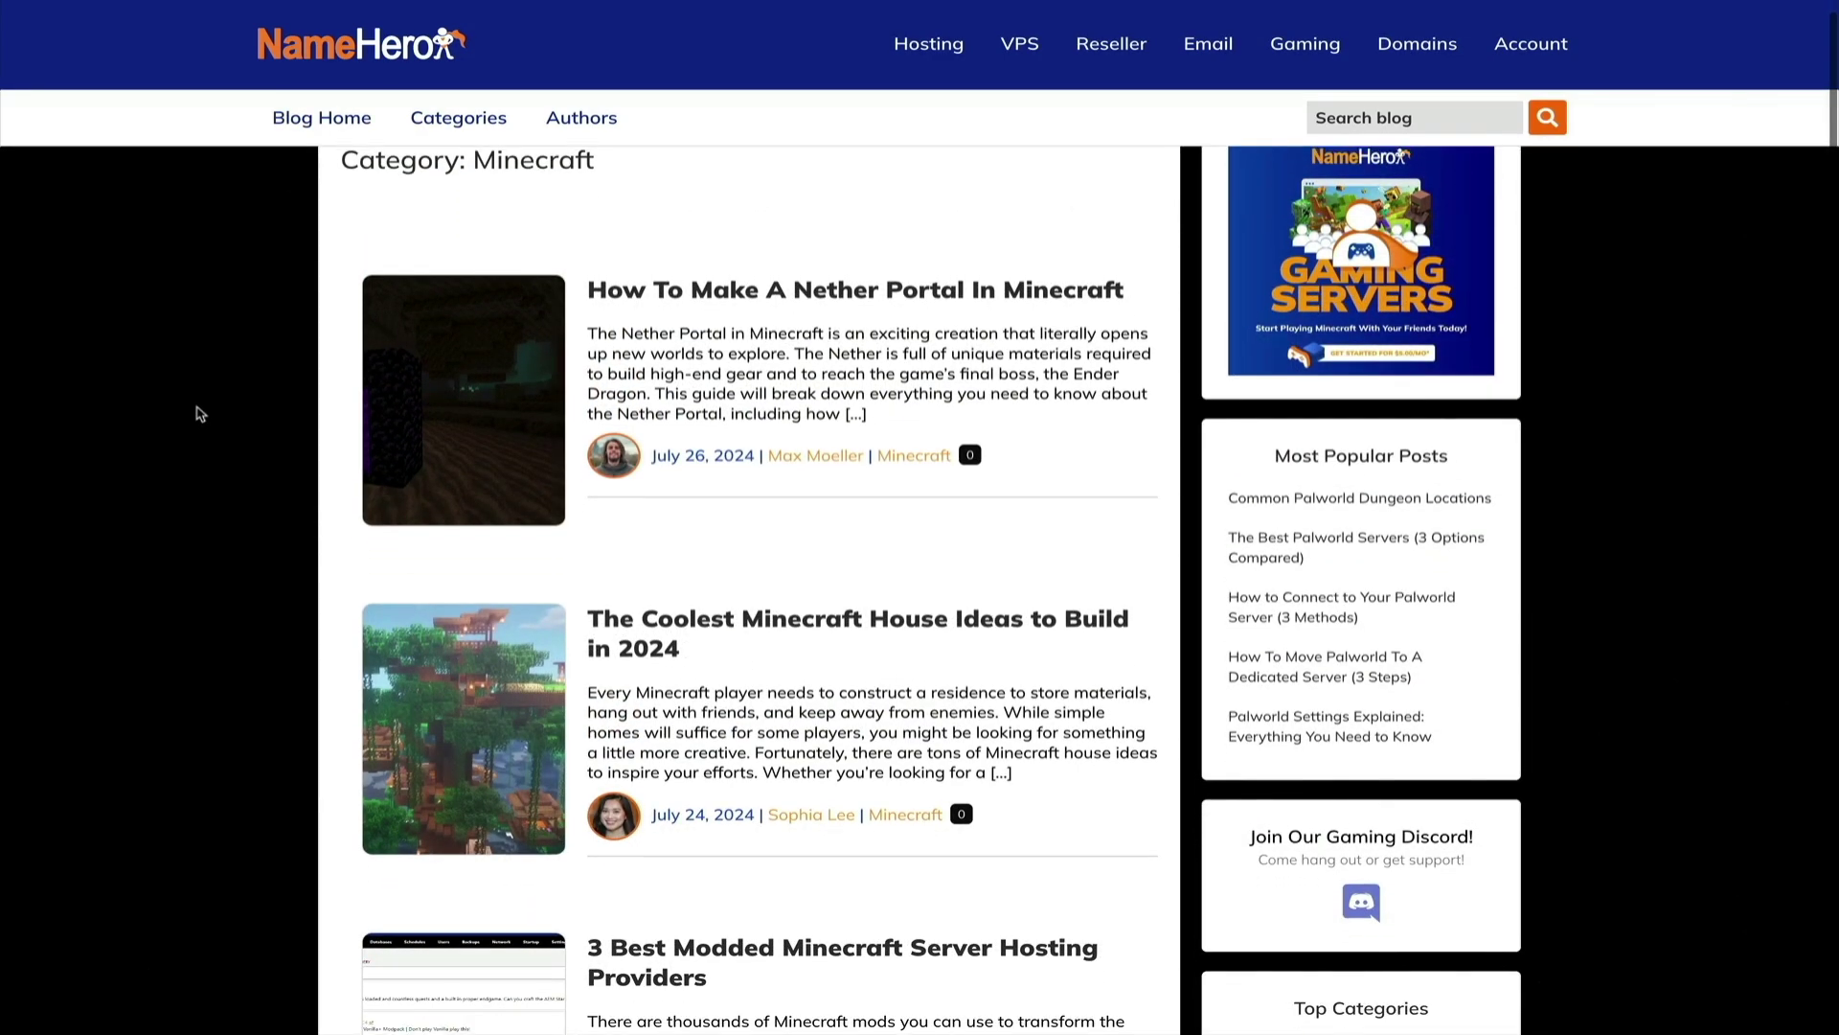
pyautogui.scroll(-3, 200, 415)
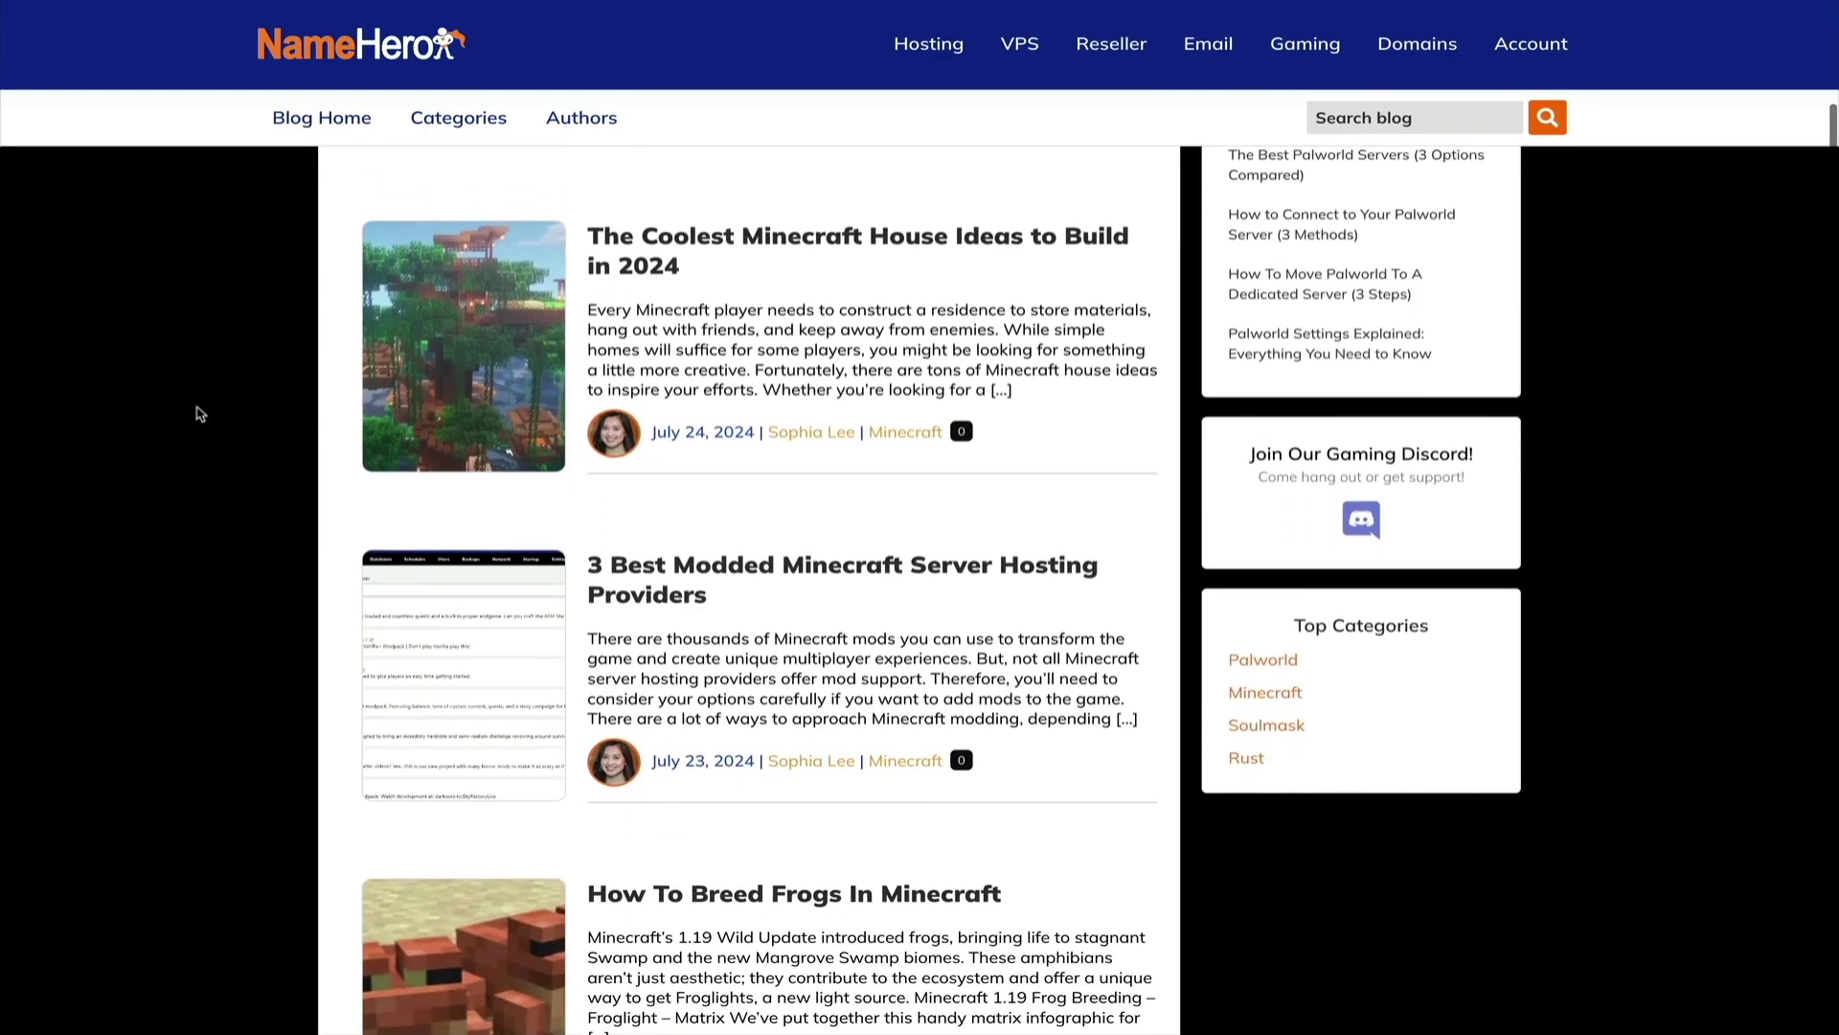
pyautogui.scroll(-1, 200, 414)
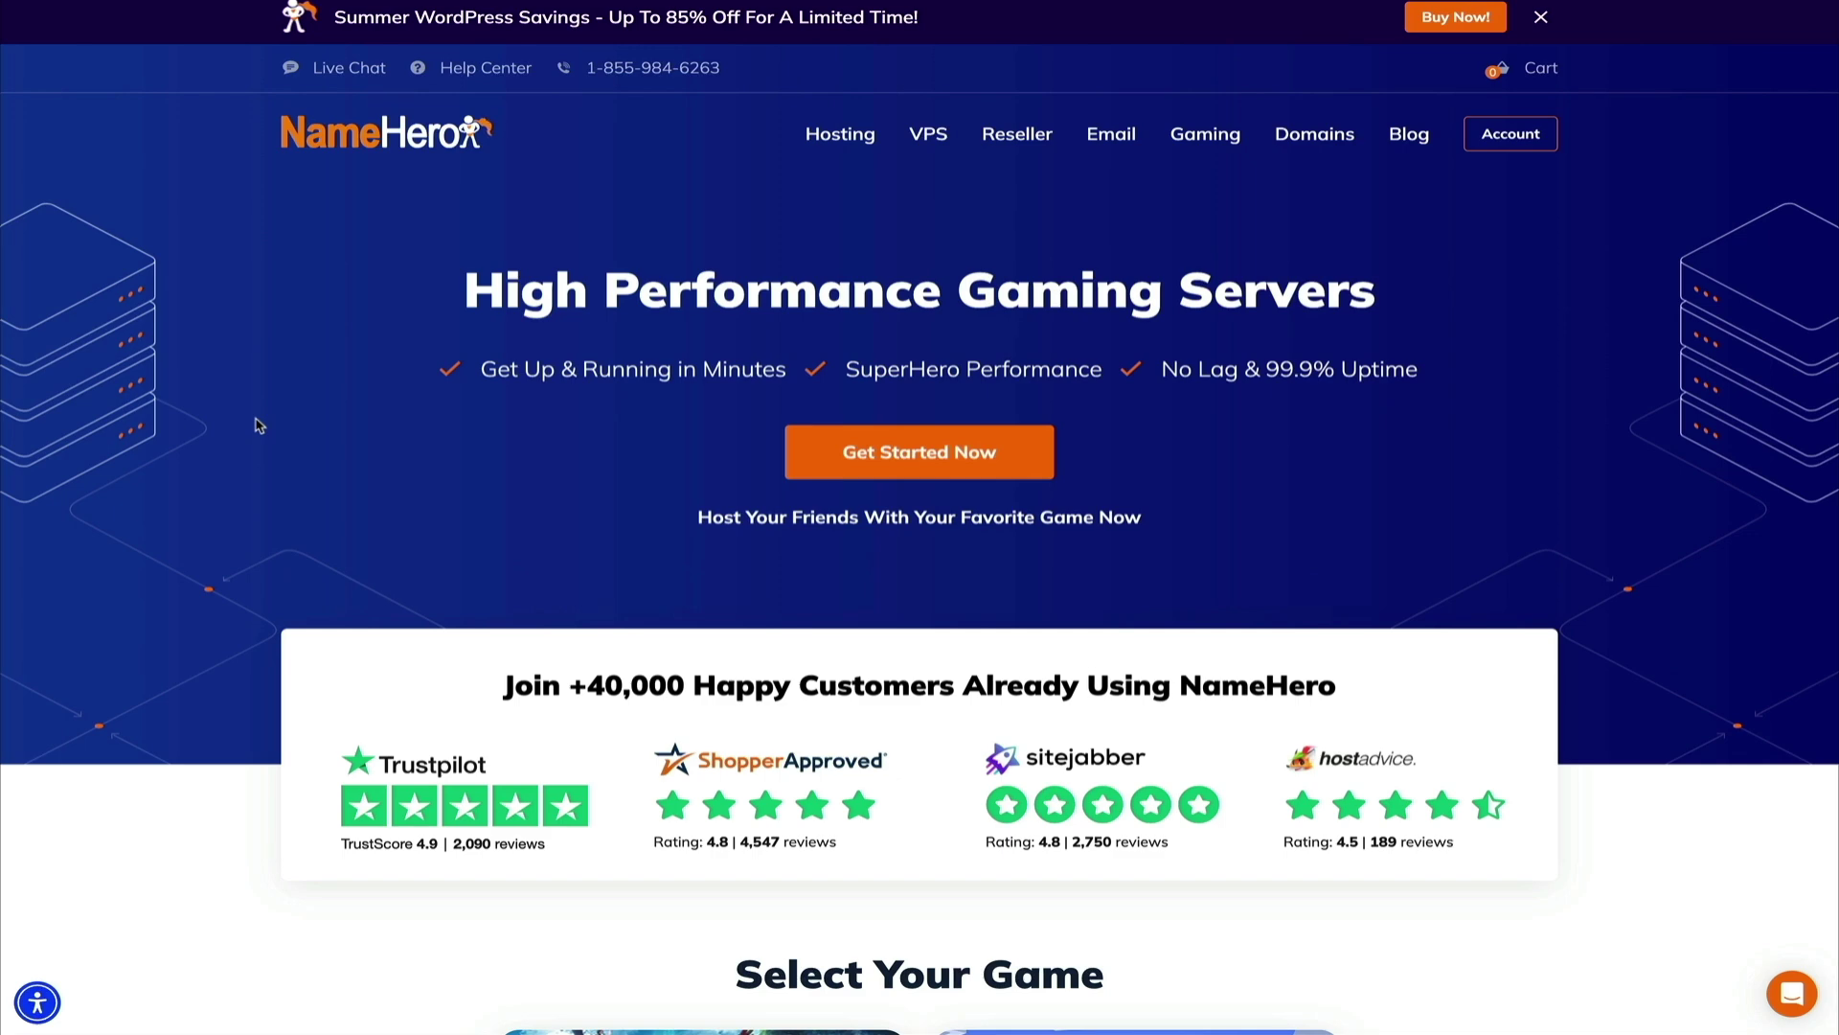
pyautogui.scroll(-4, 259, 427)
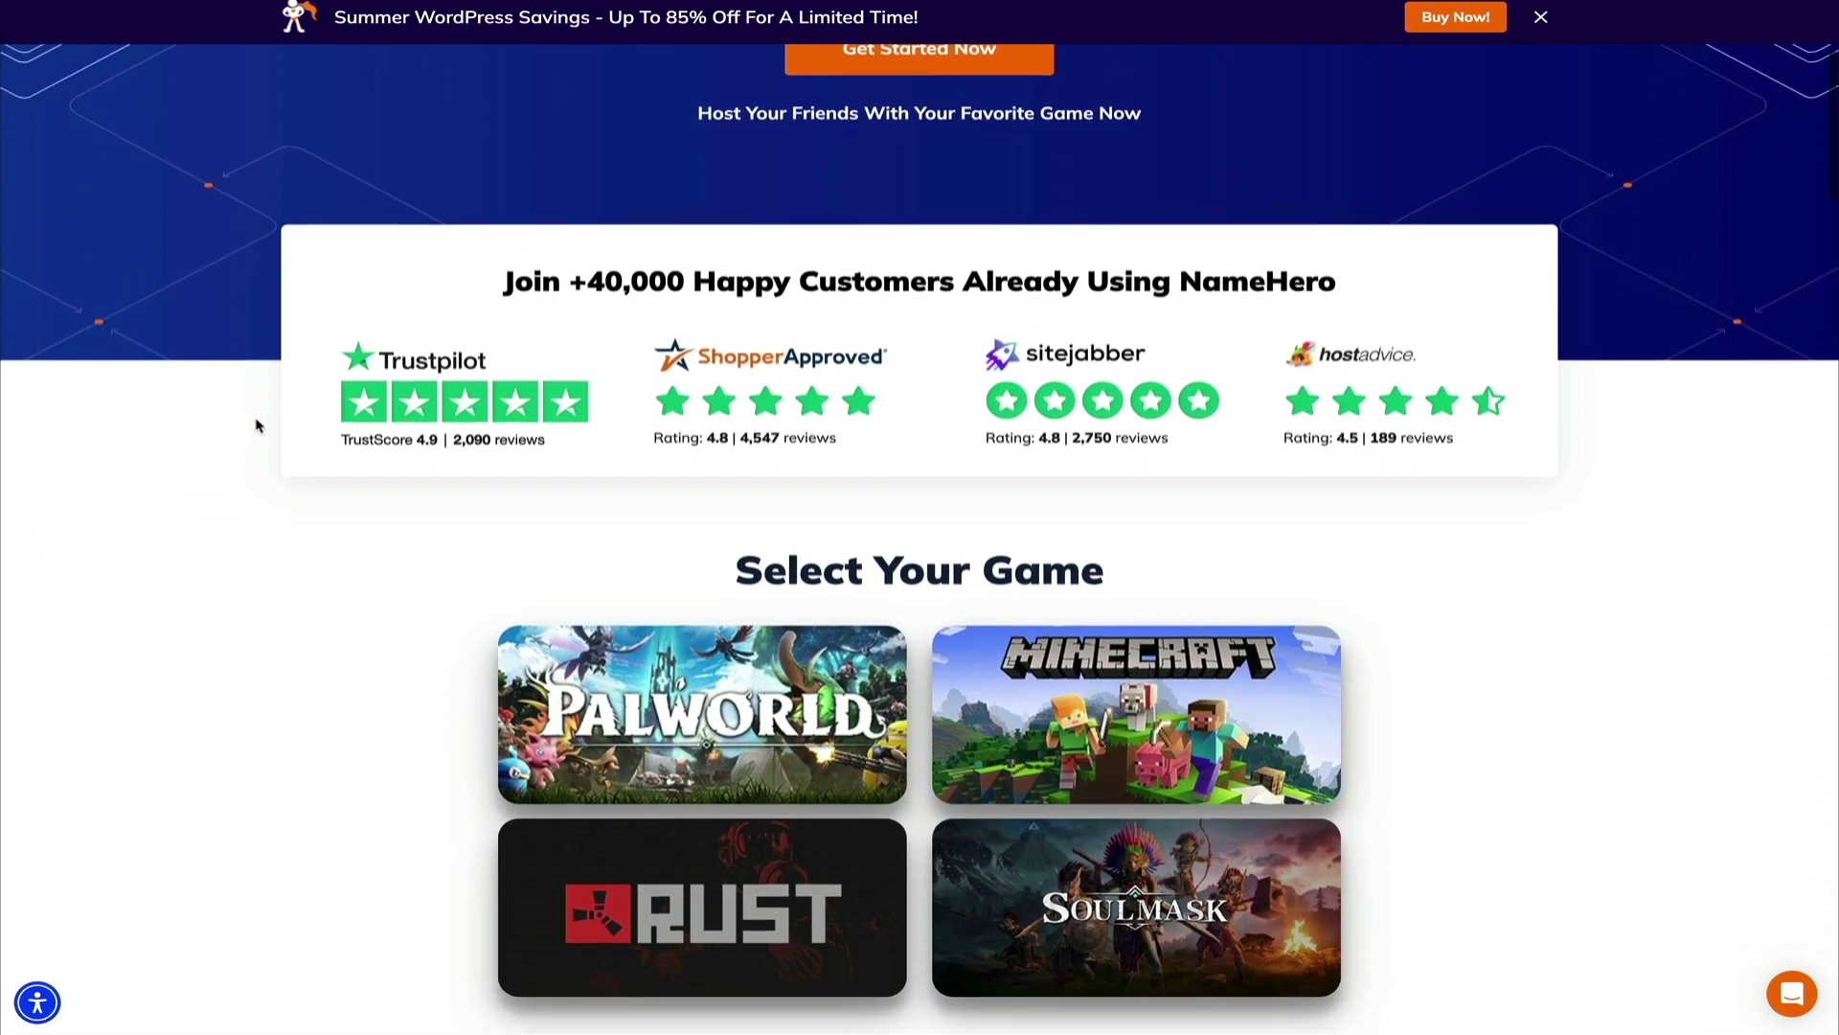
pyautogui.scroll(-4, 257, 425)
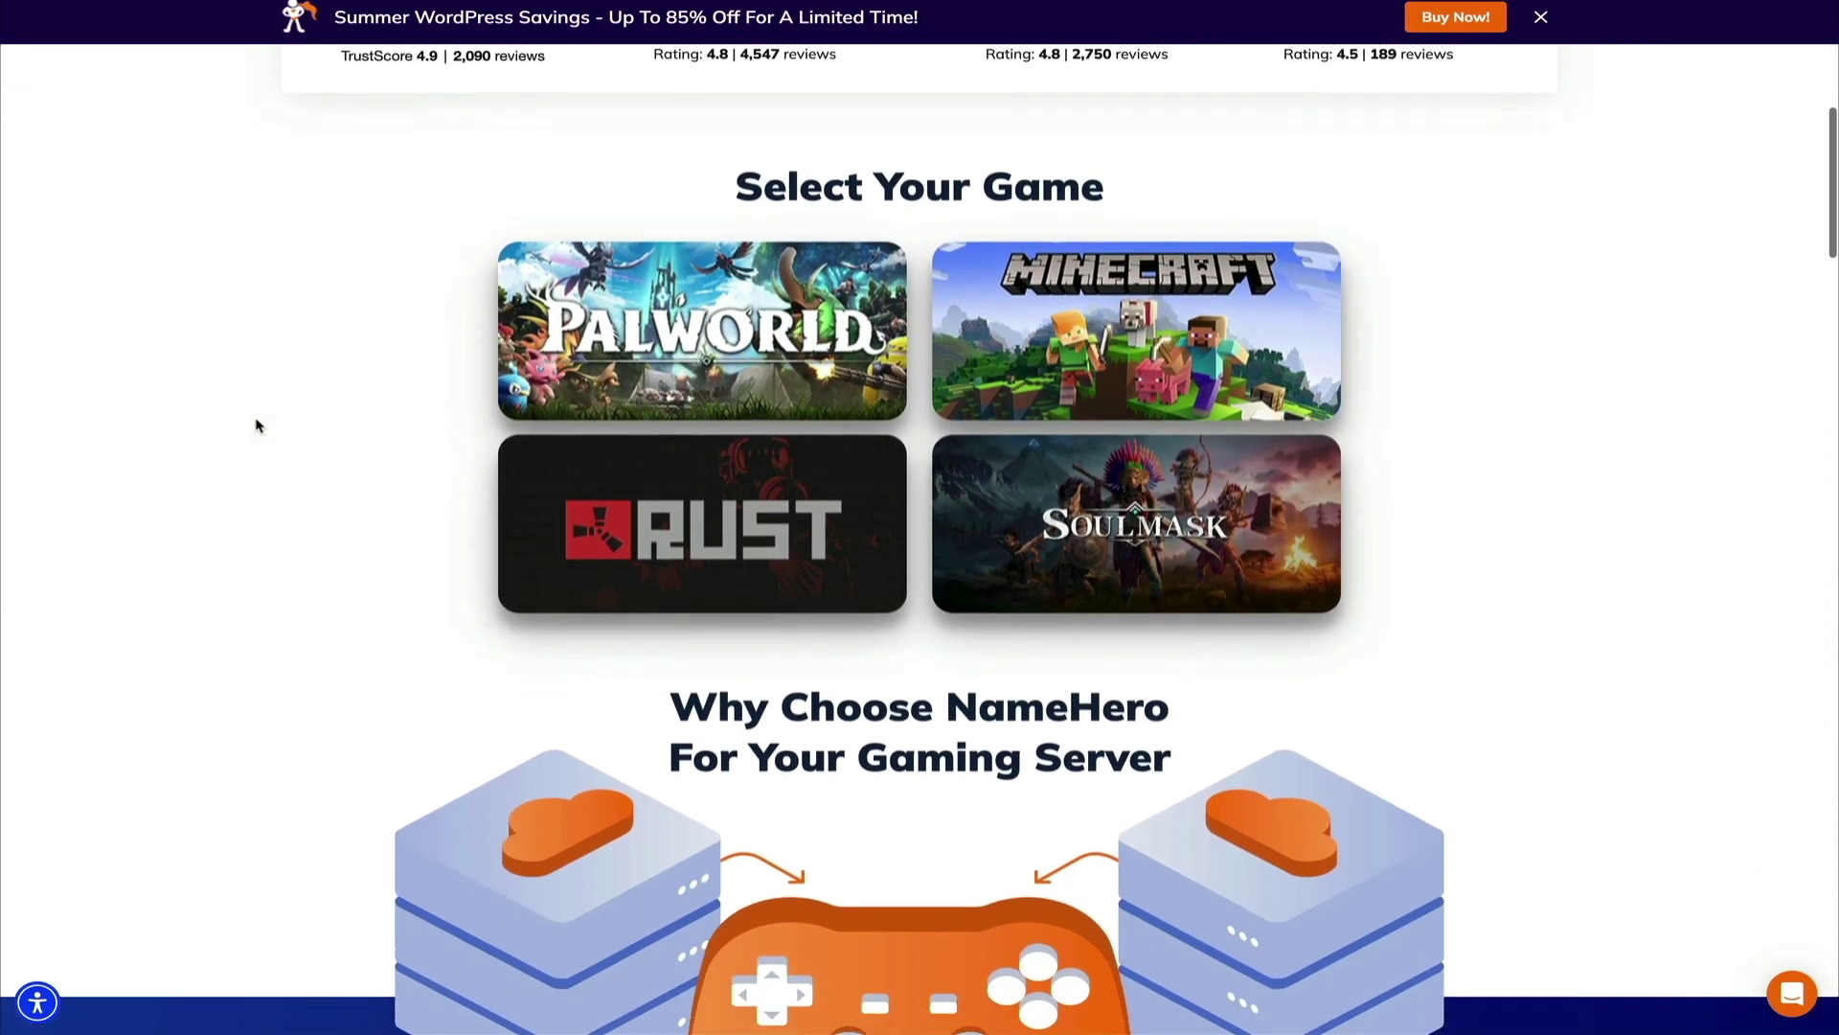
pyautogui.scroll(-1, 258, 425)
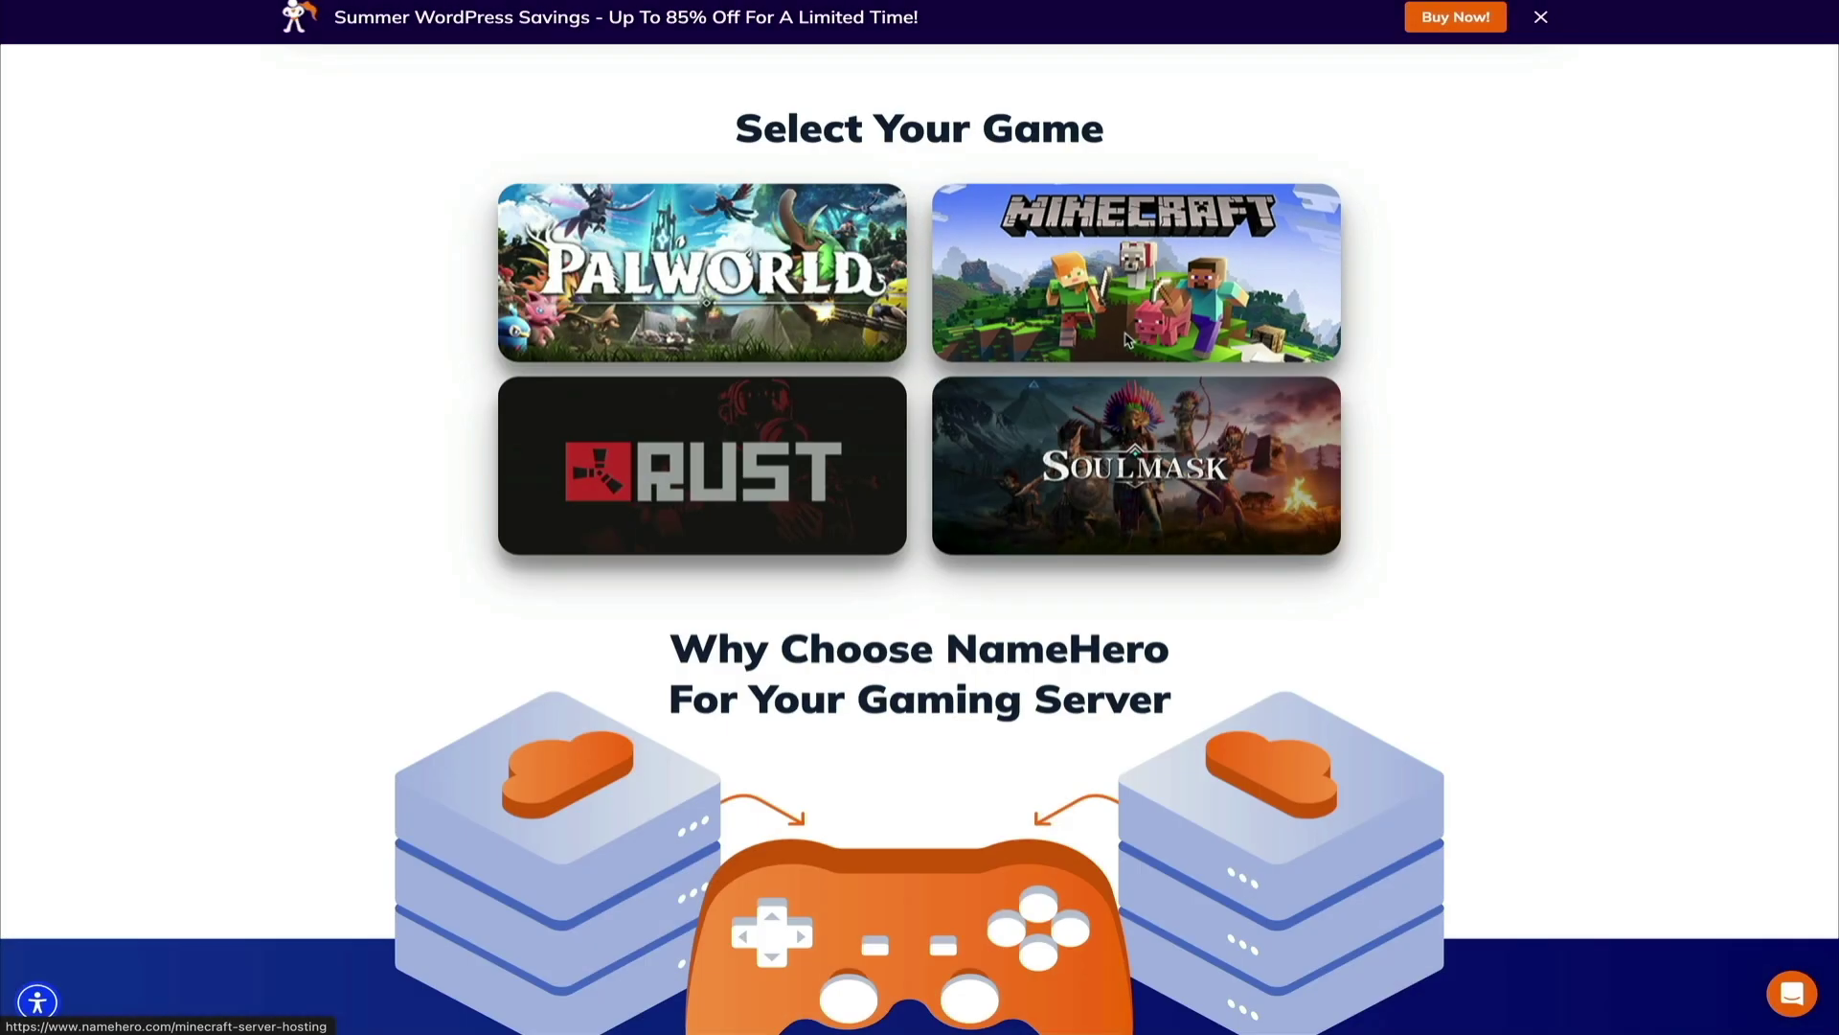
# Open Minecraft hosting and view the Silver $2.88, Gold $5.75, Platinum $8.63 and Diamond $11.50 plans
pyautogui.click(1127, 340)
pyautogui.scroll(-3, 1659, 362)
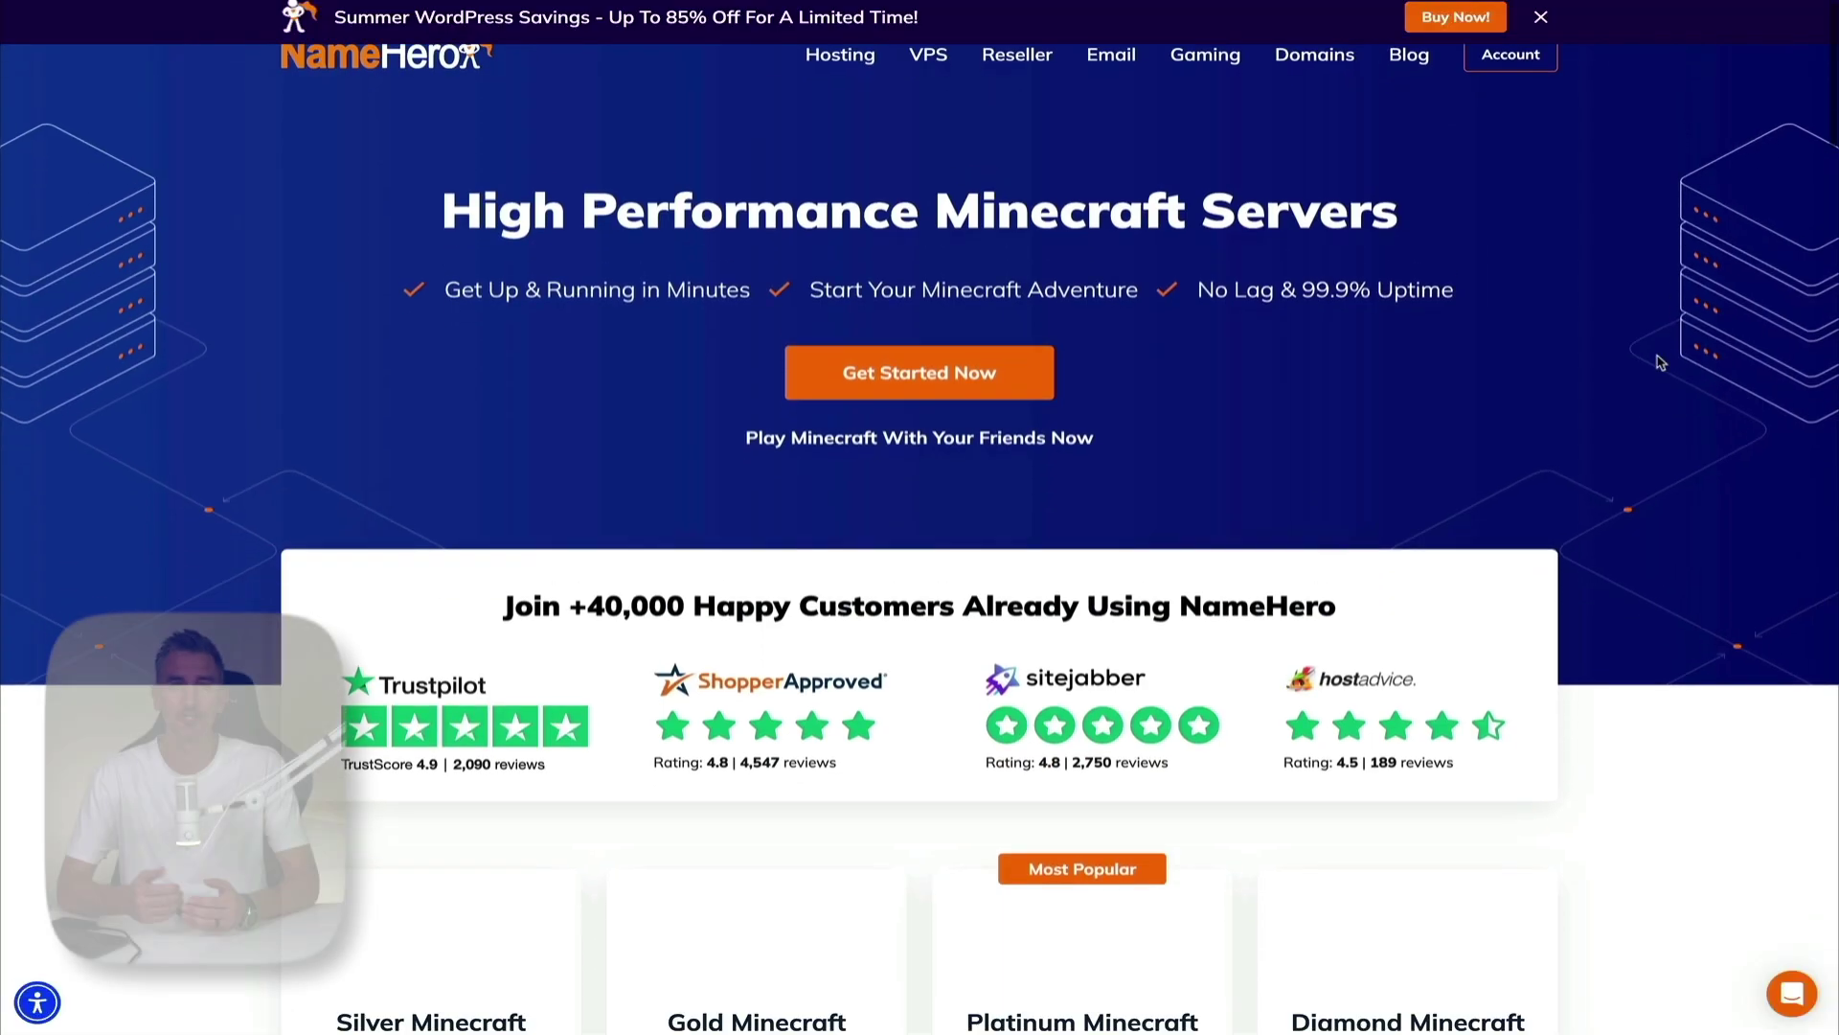
pyautogui.scroll(-5, 1660, 362)
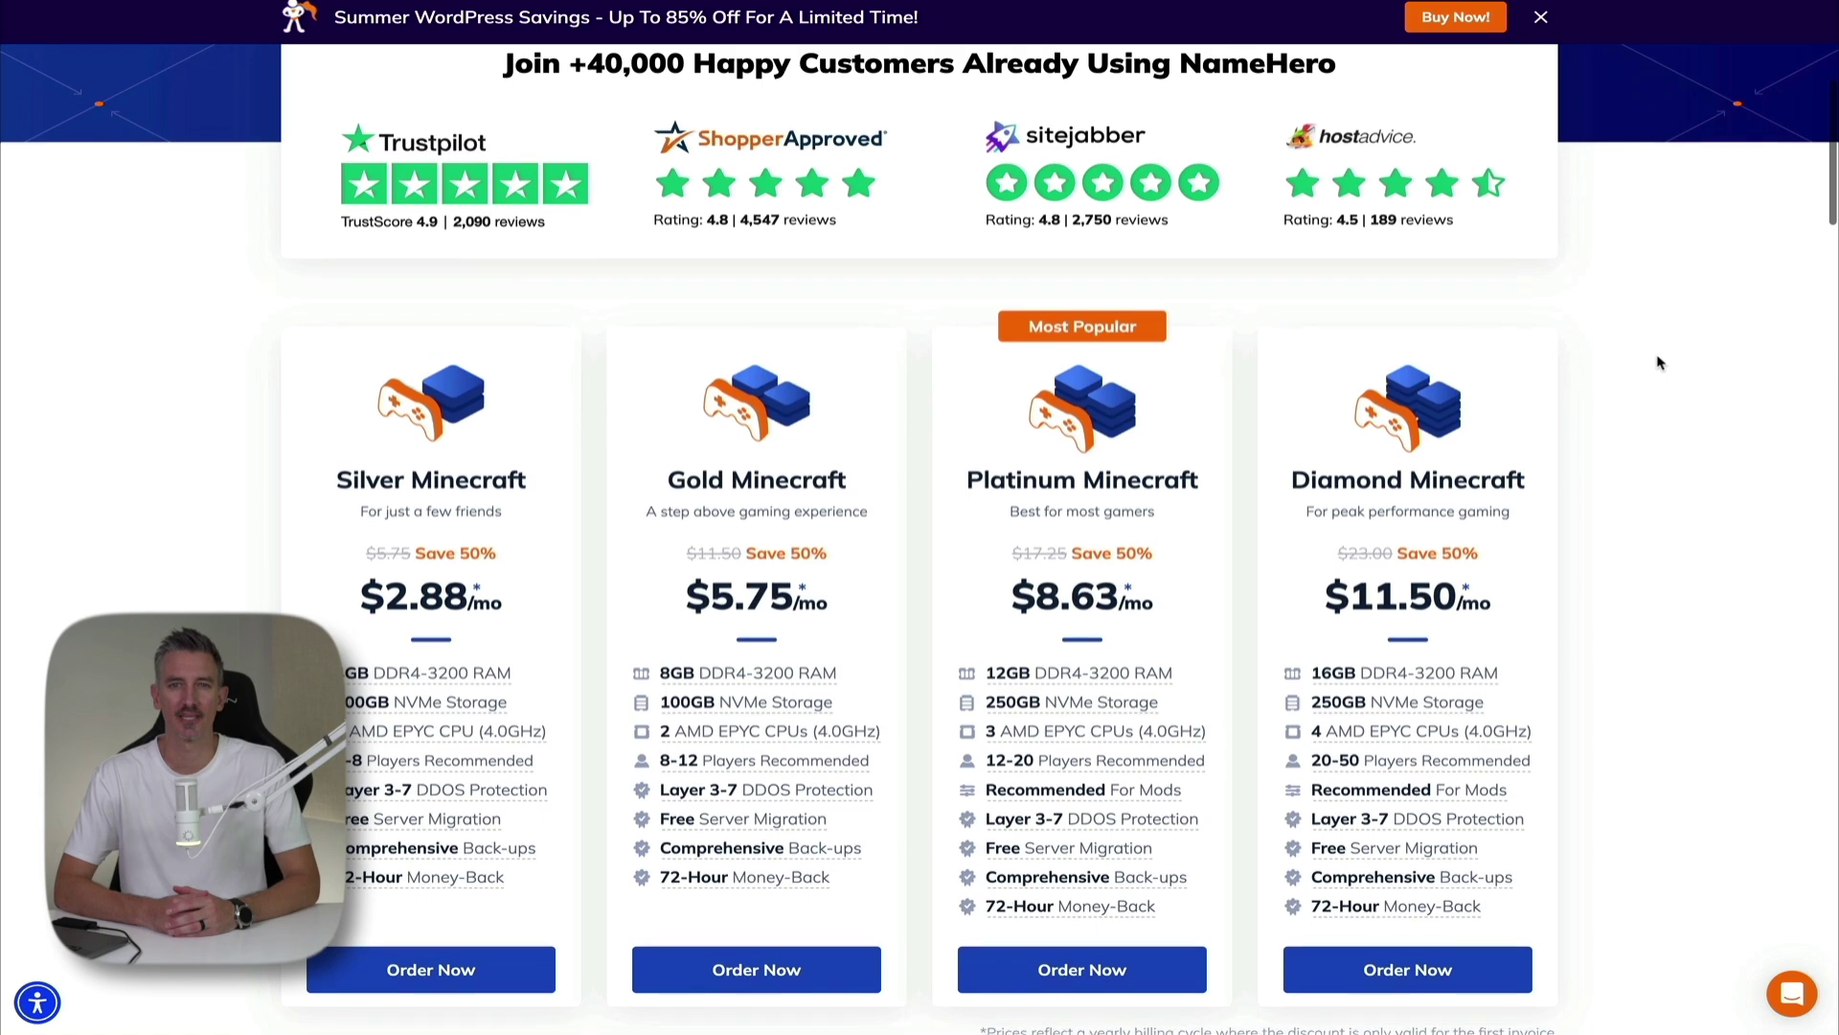
pyautogui.scroll(-2, 1659, 362)
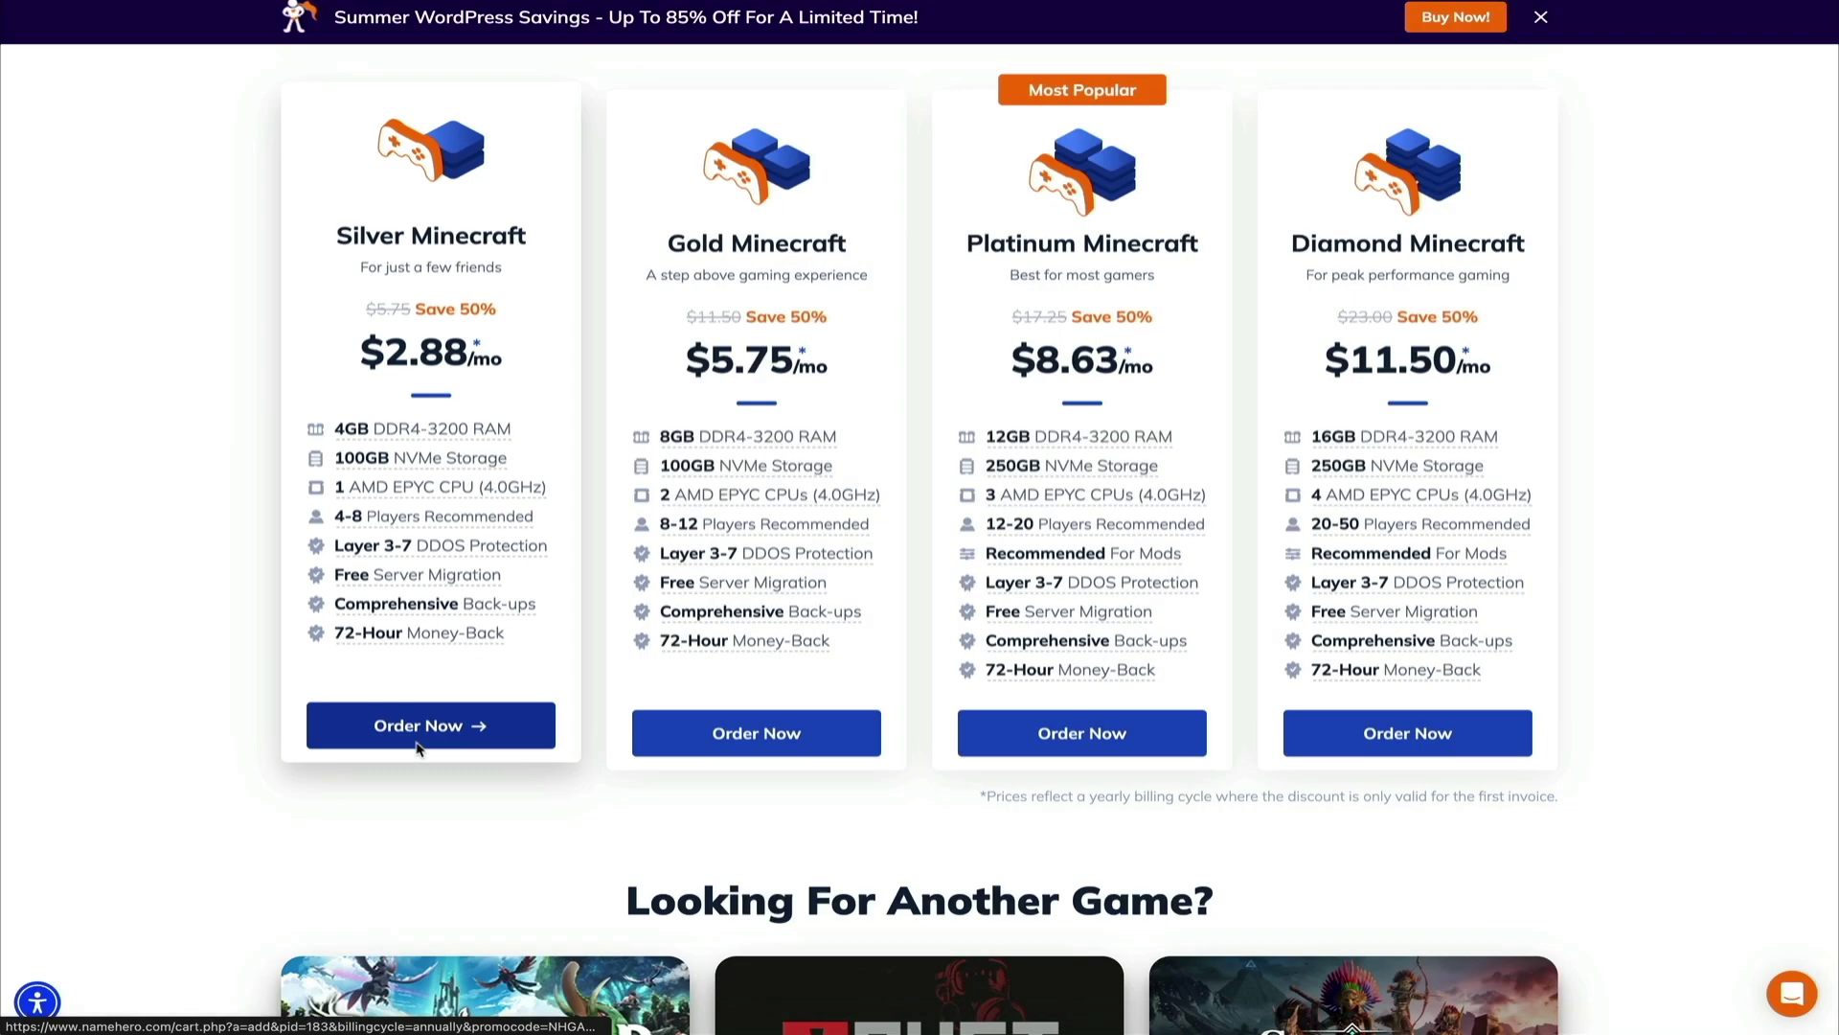
# Order the Silver Minecraft plan with 1 Year billing and the Java build
pyautogui.click(418, 748)
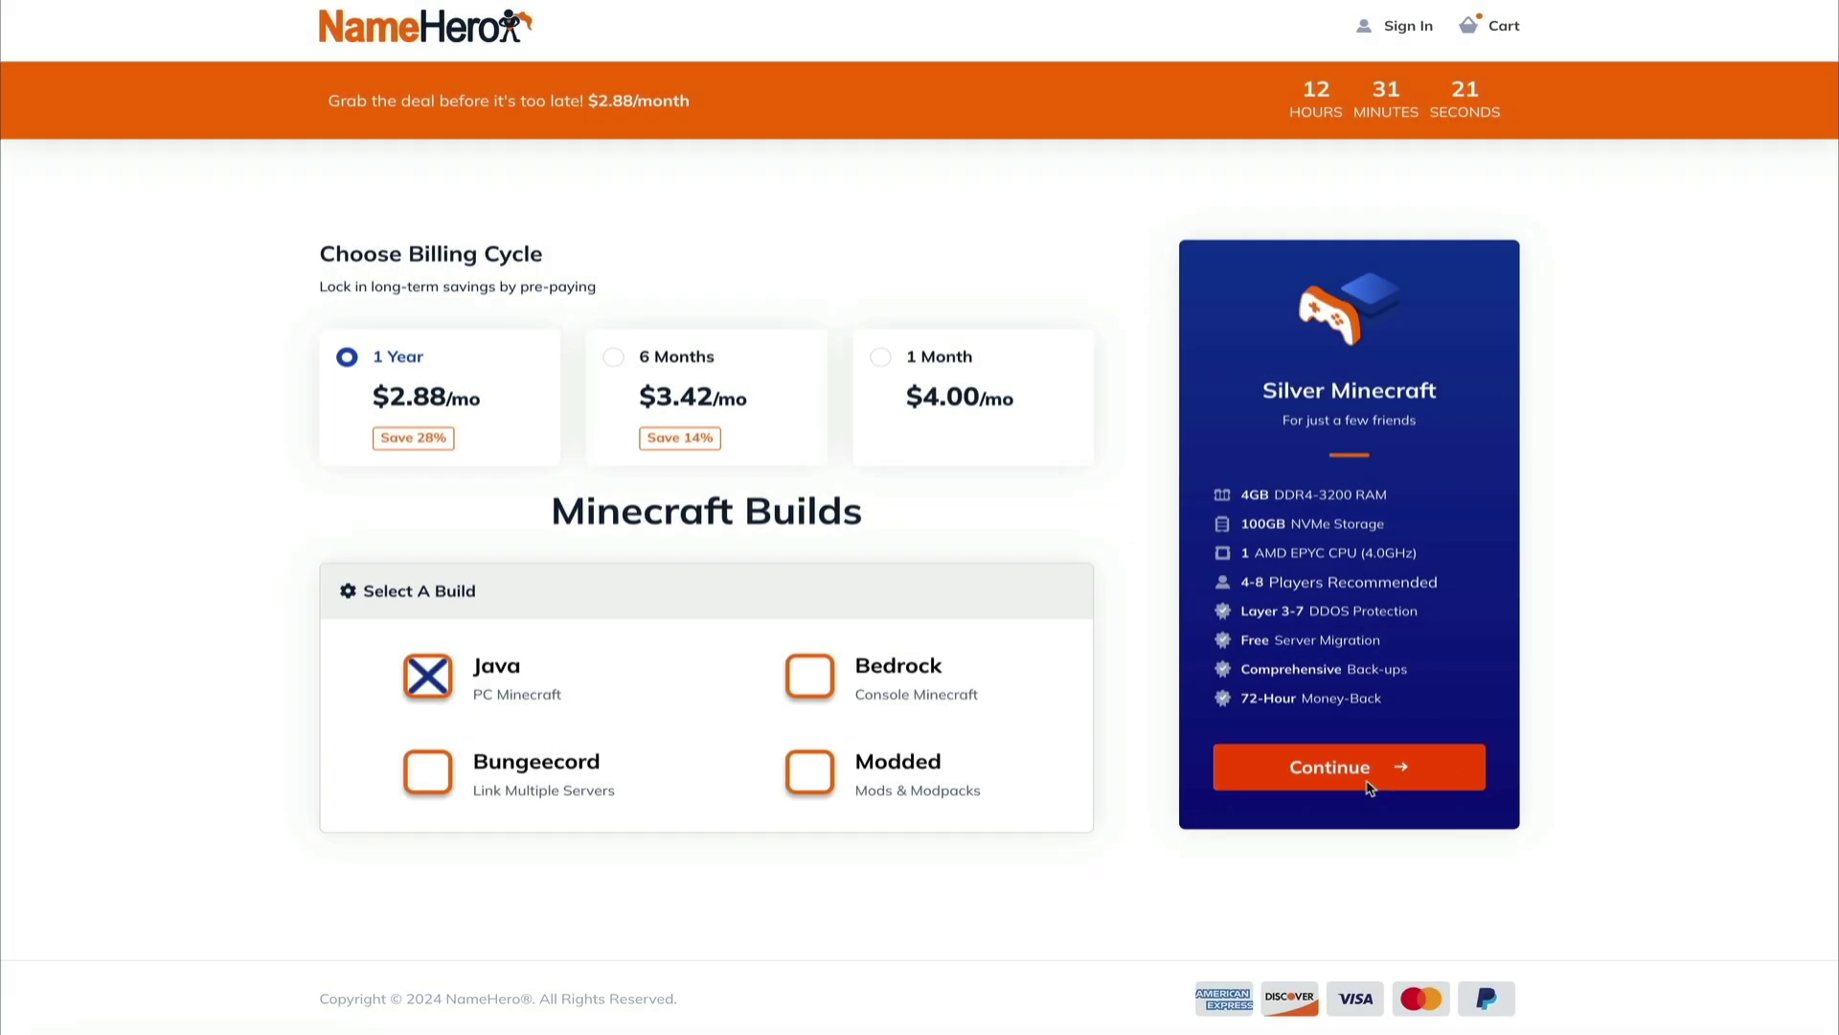
pyautogui.click(1369, 789)
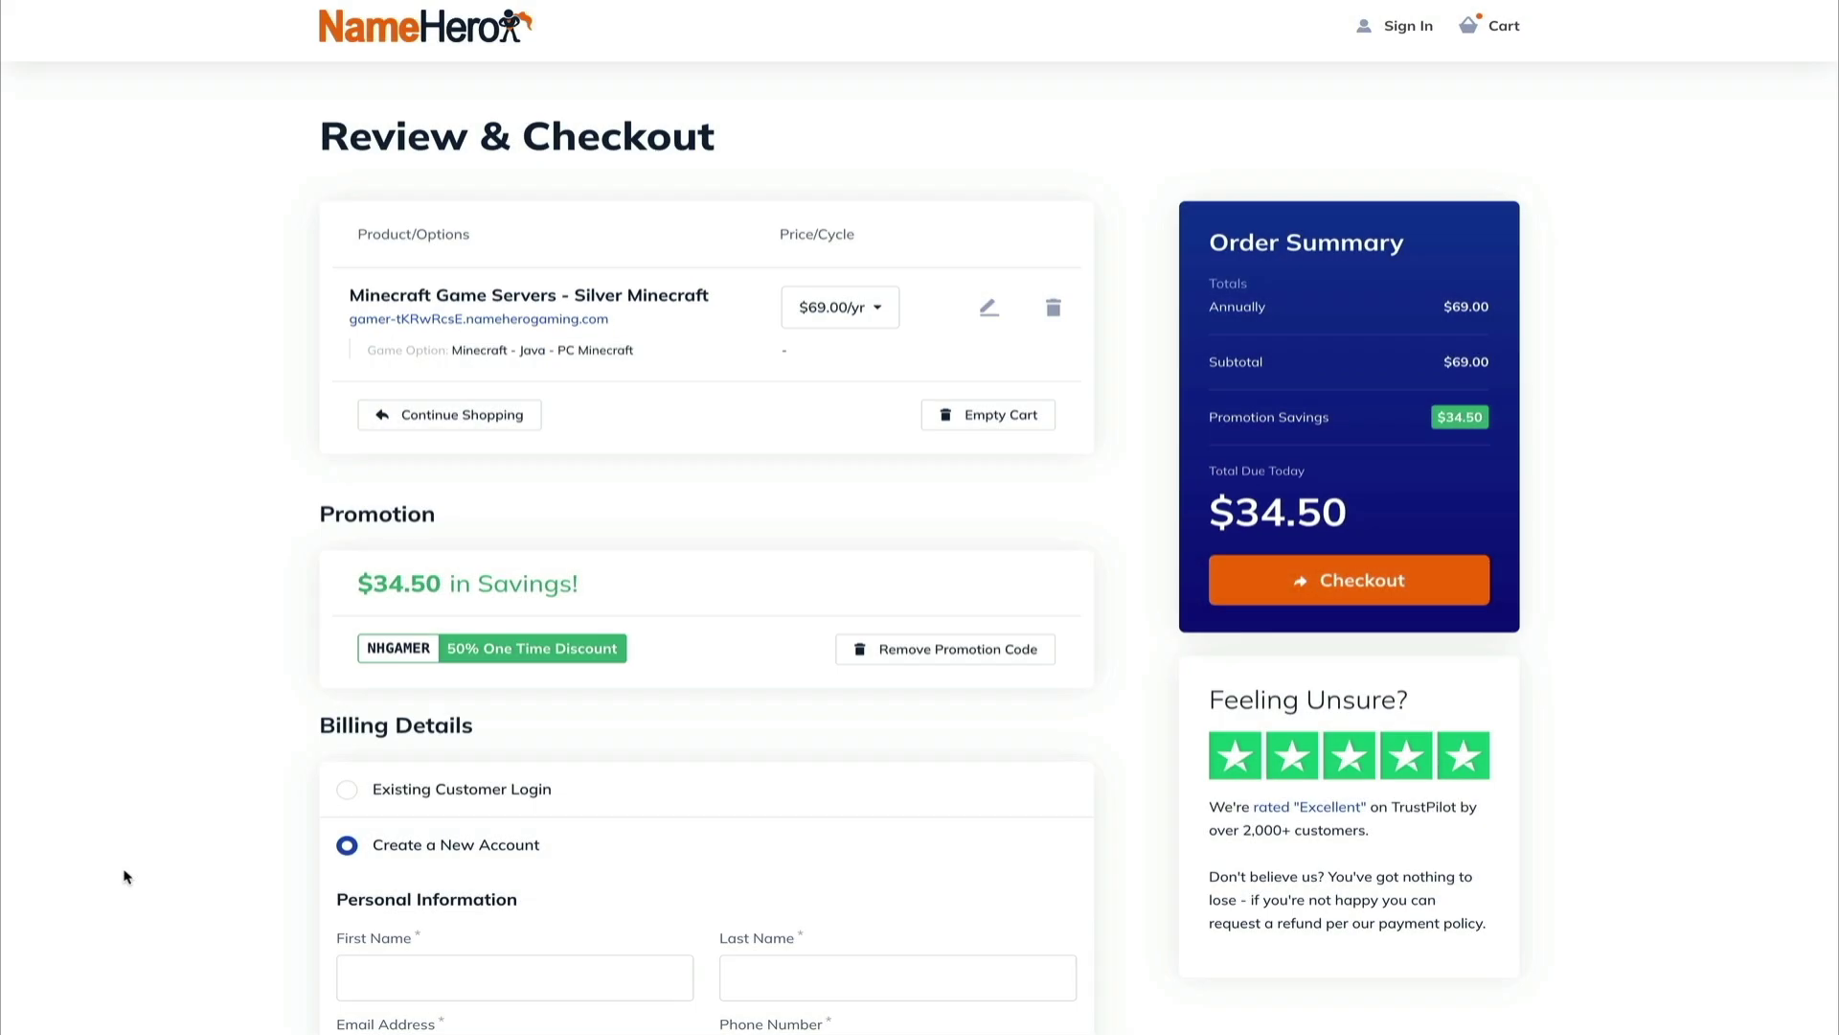
# Scroll through the checkout form's new-account, billing and Credit Card payment sections
pyautogui.scroll(-7, 125, 878)
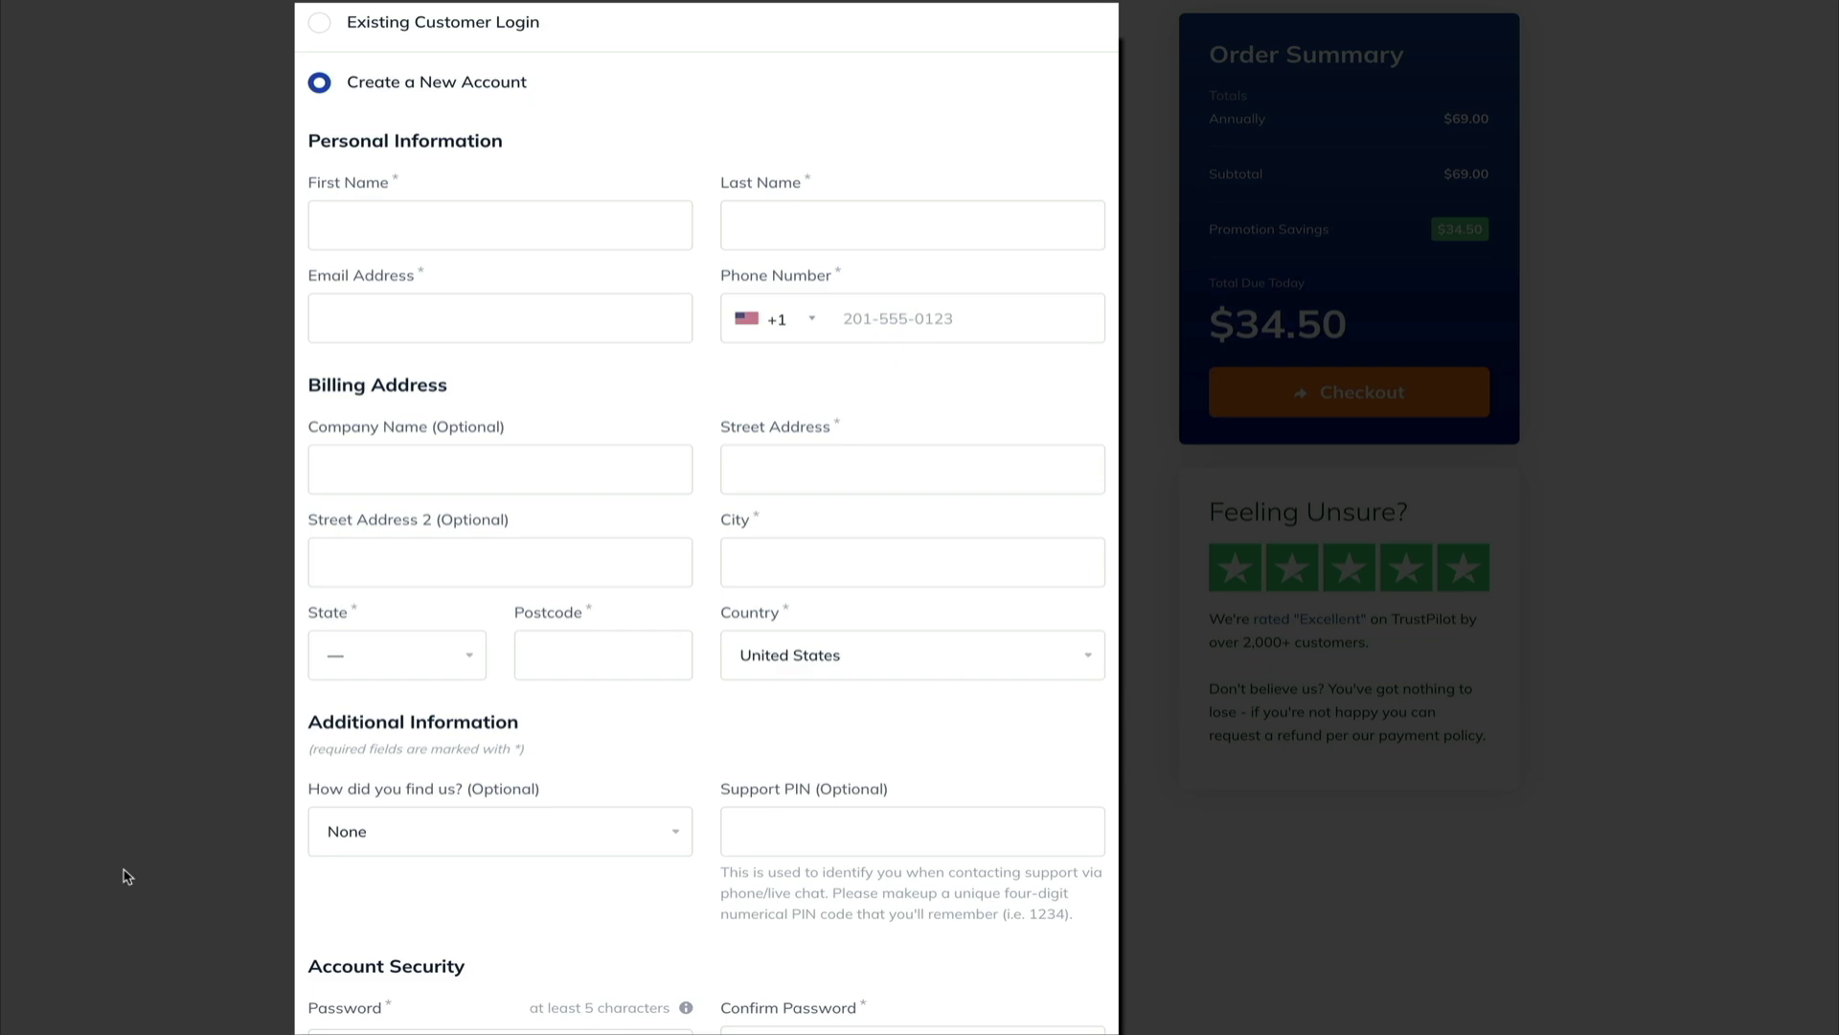
pyautogui.scroll(-10, 125, 877)
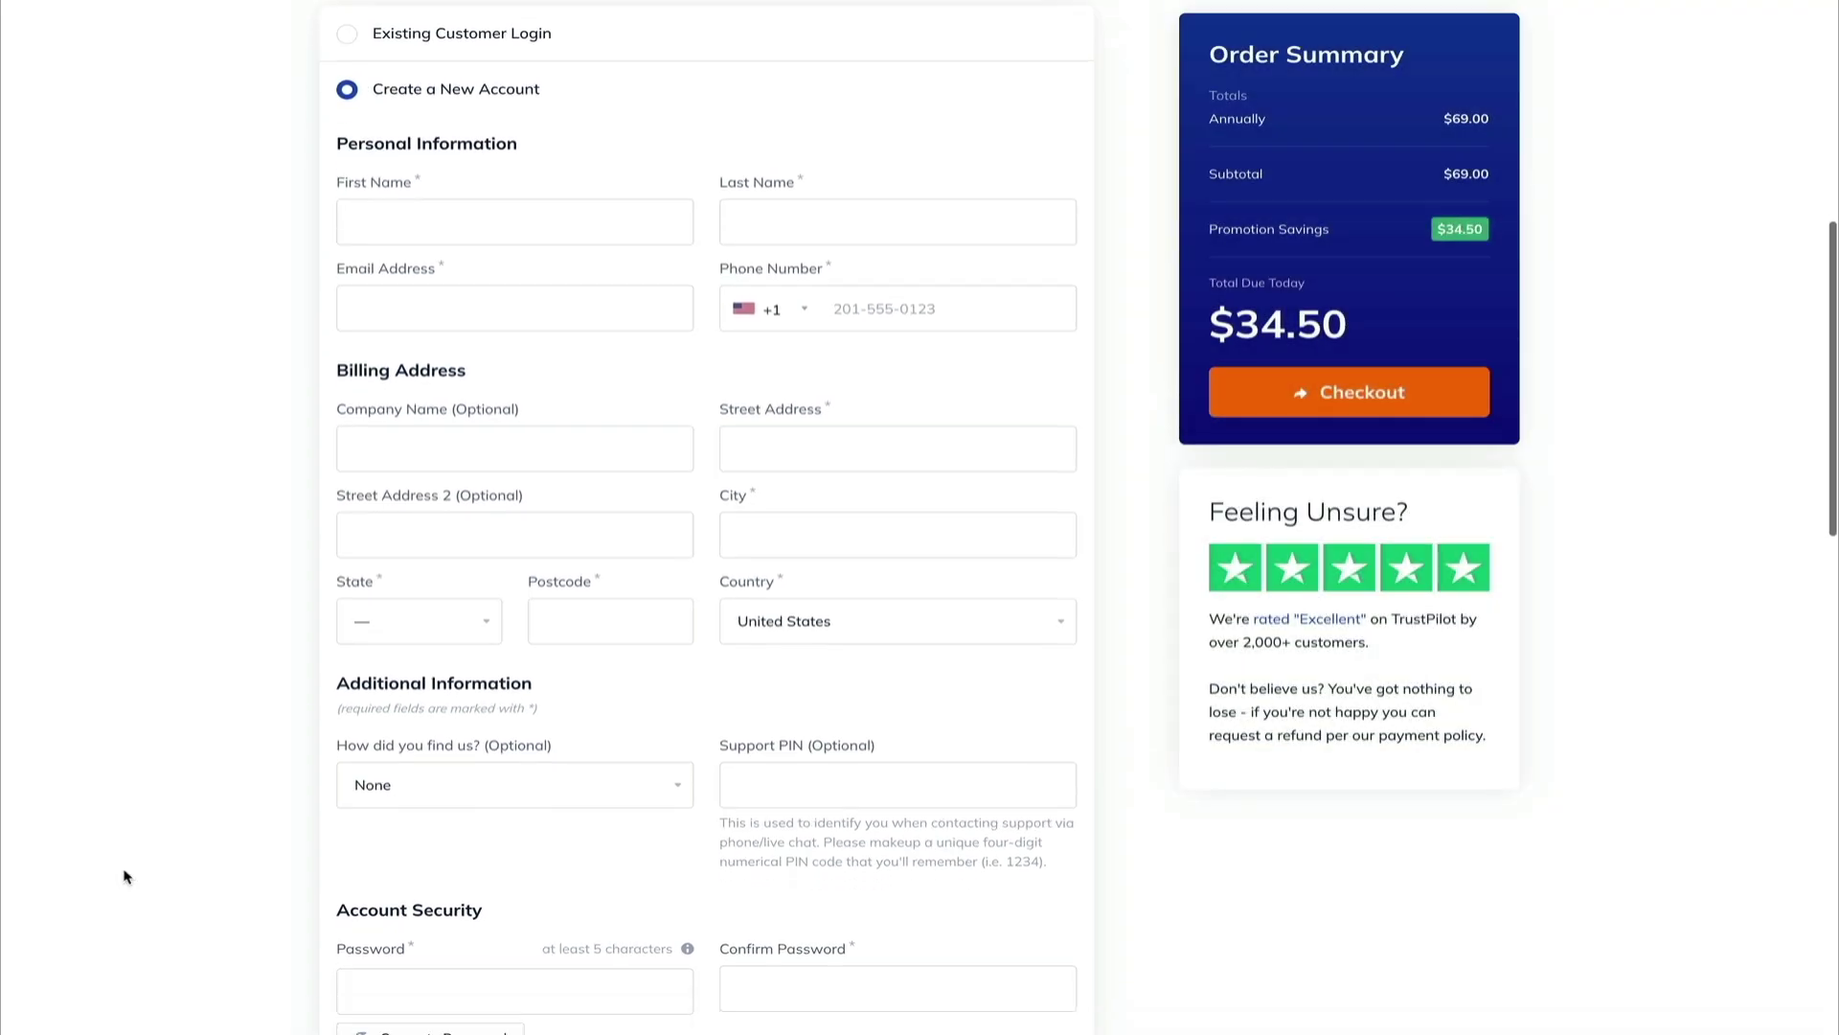
pyautogui.scroll(-1, 125, 877)
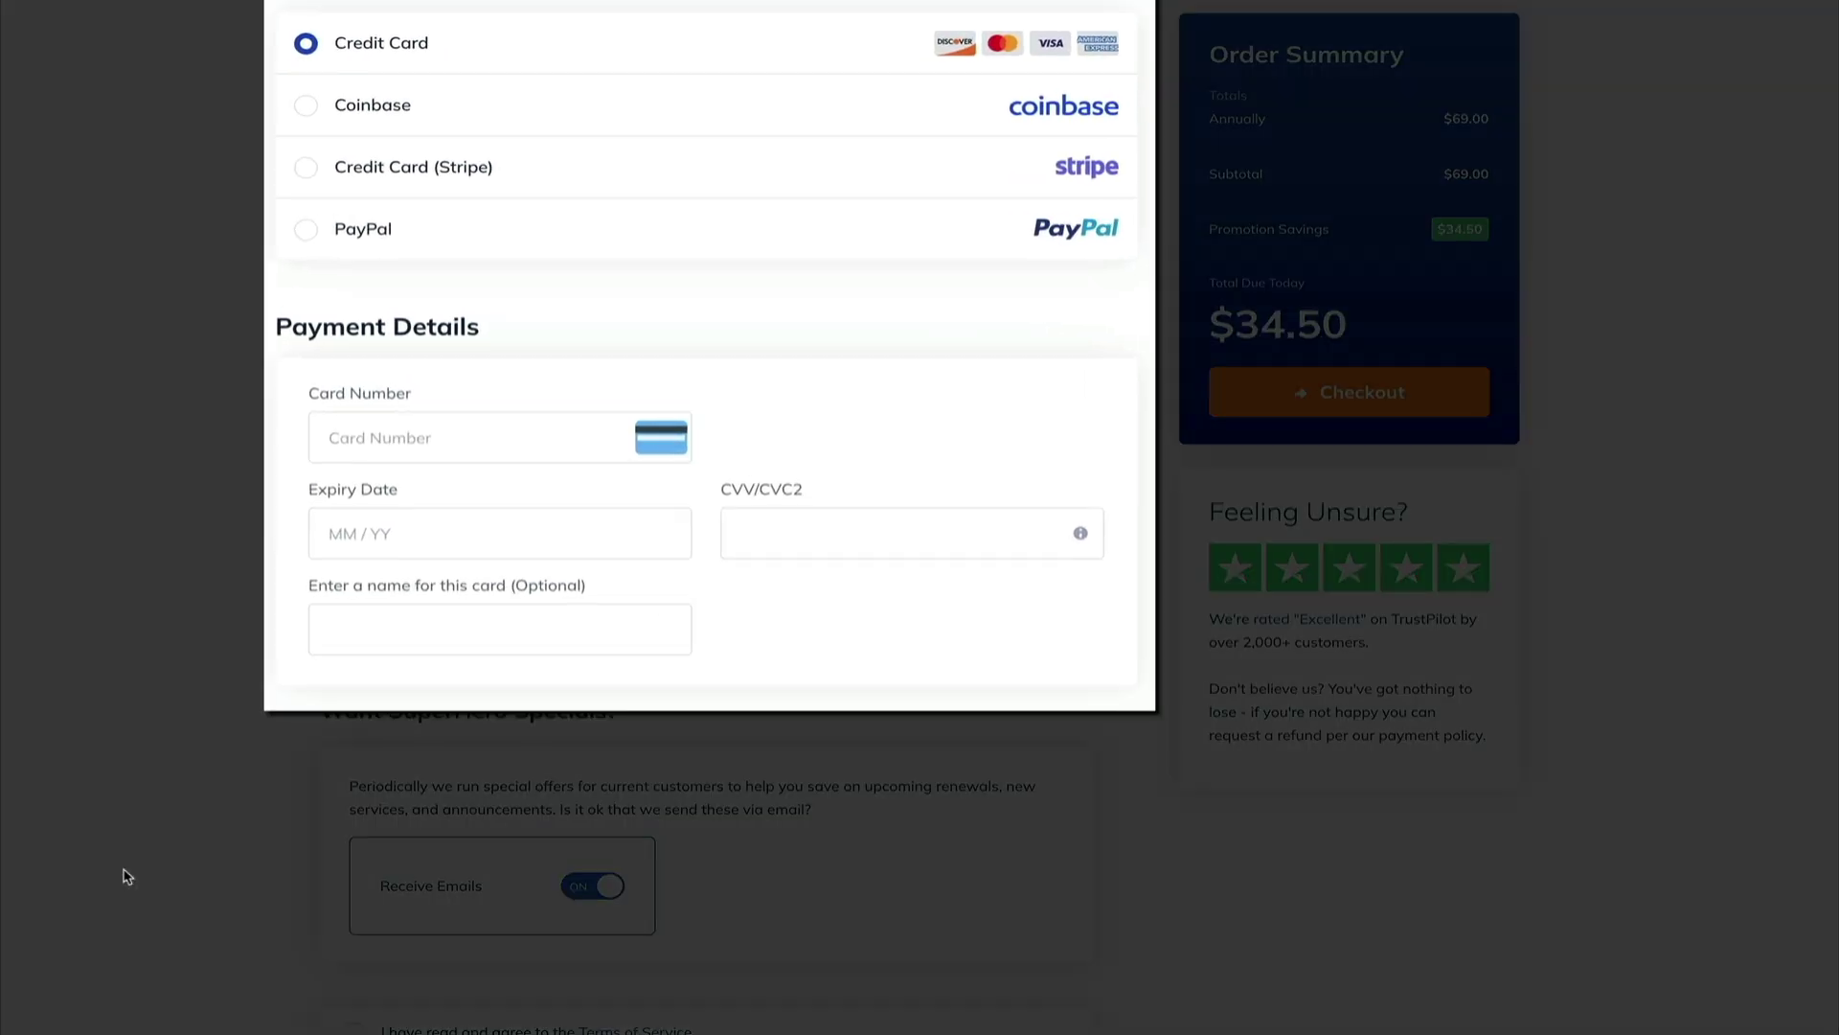
pyautogui.scroll(-5, 126, 876)
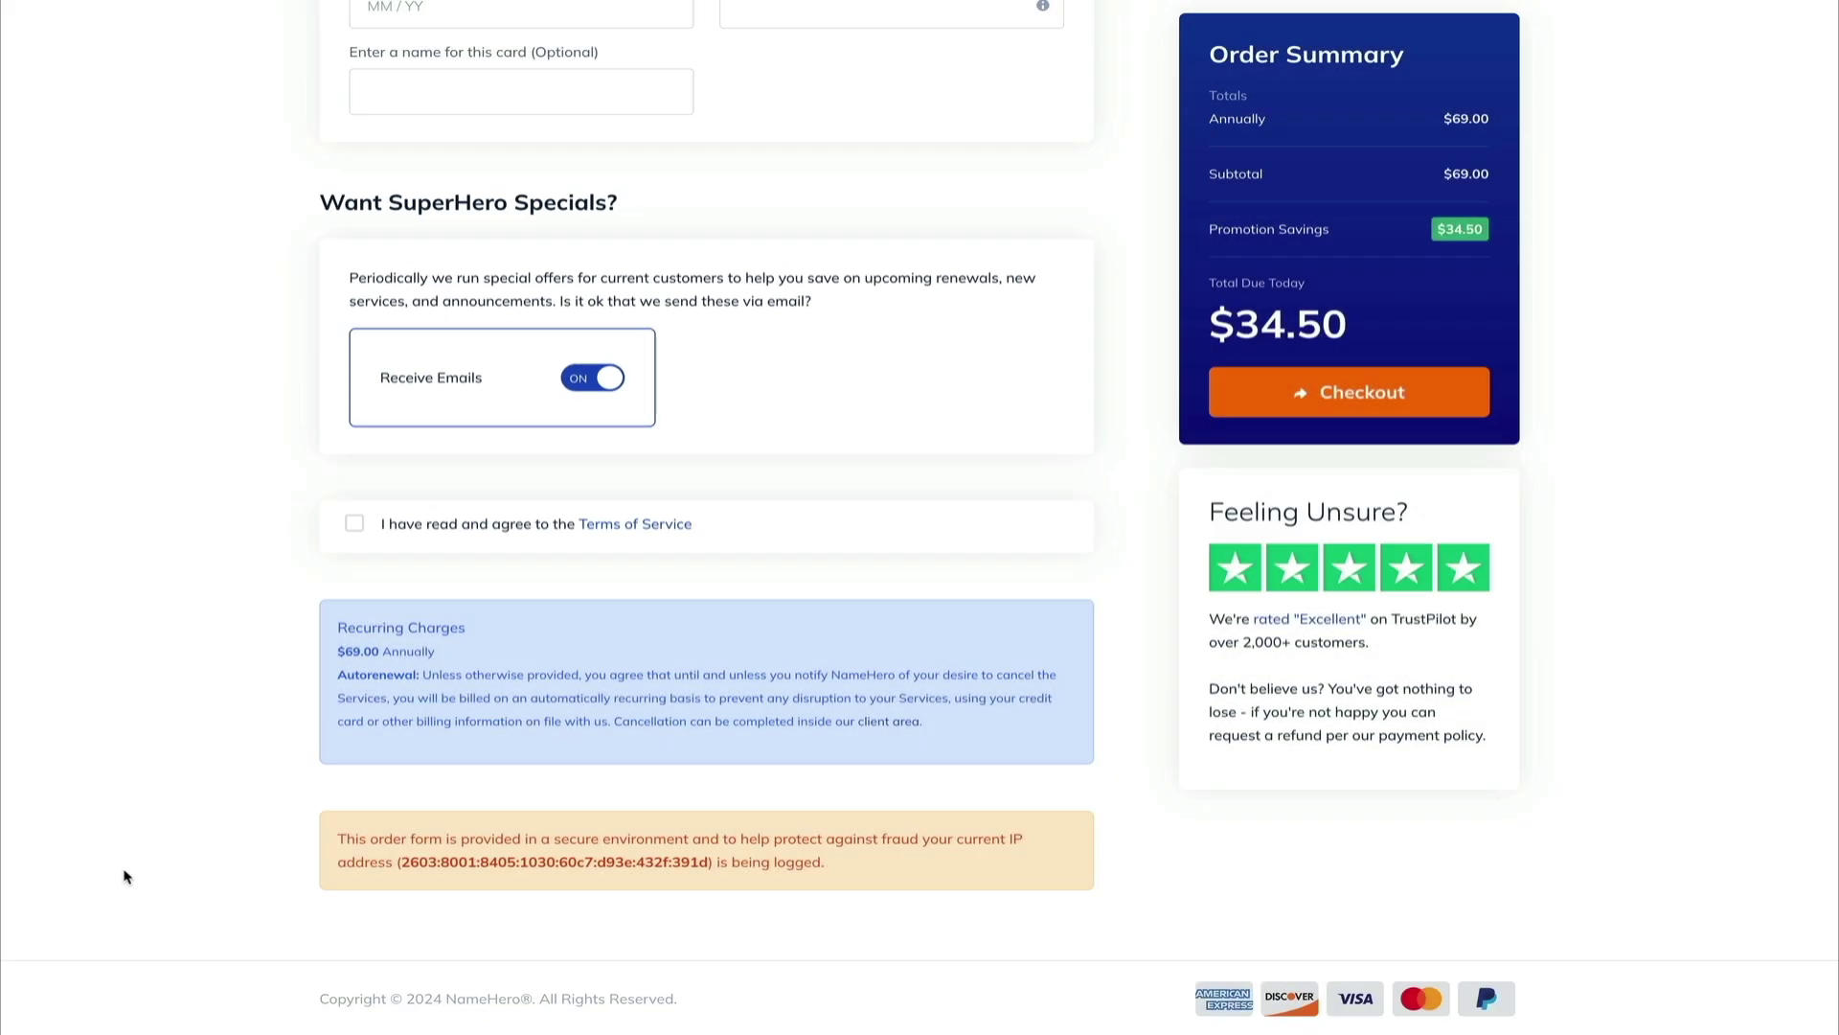
pyautogui.scroll(15, 1594, 513)
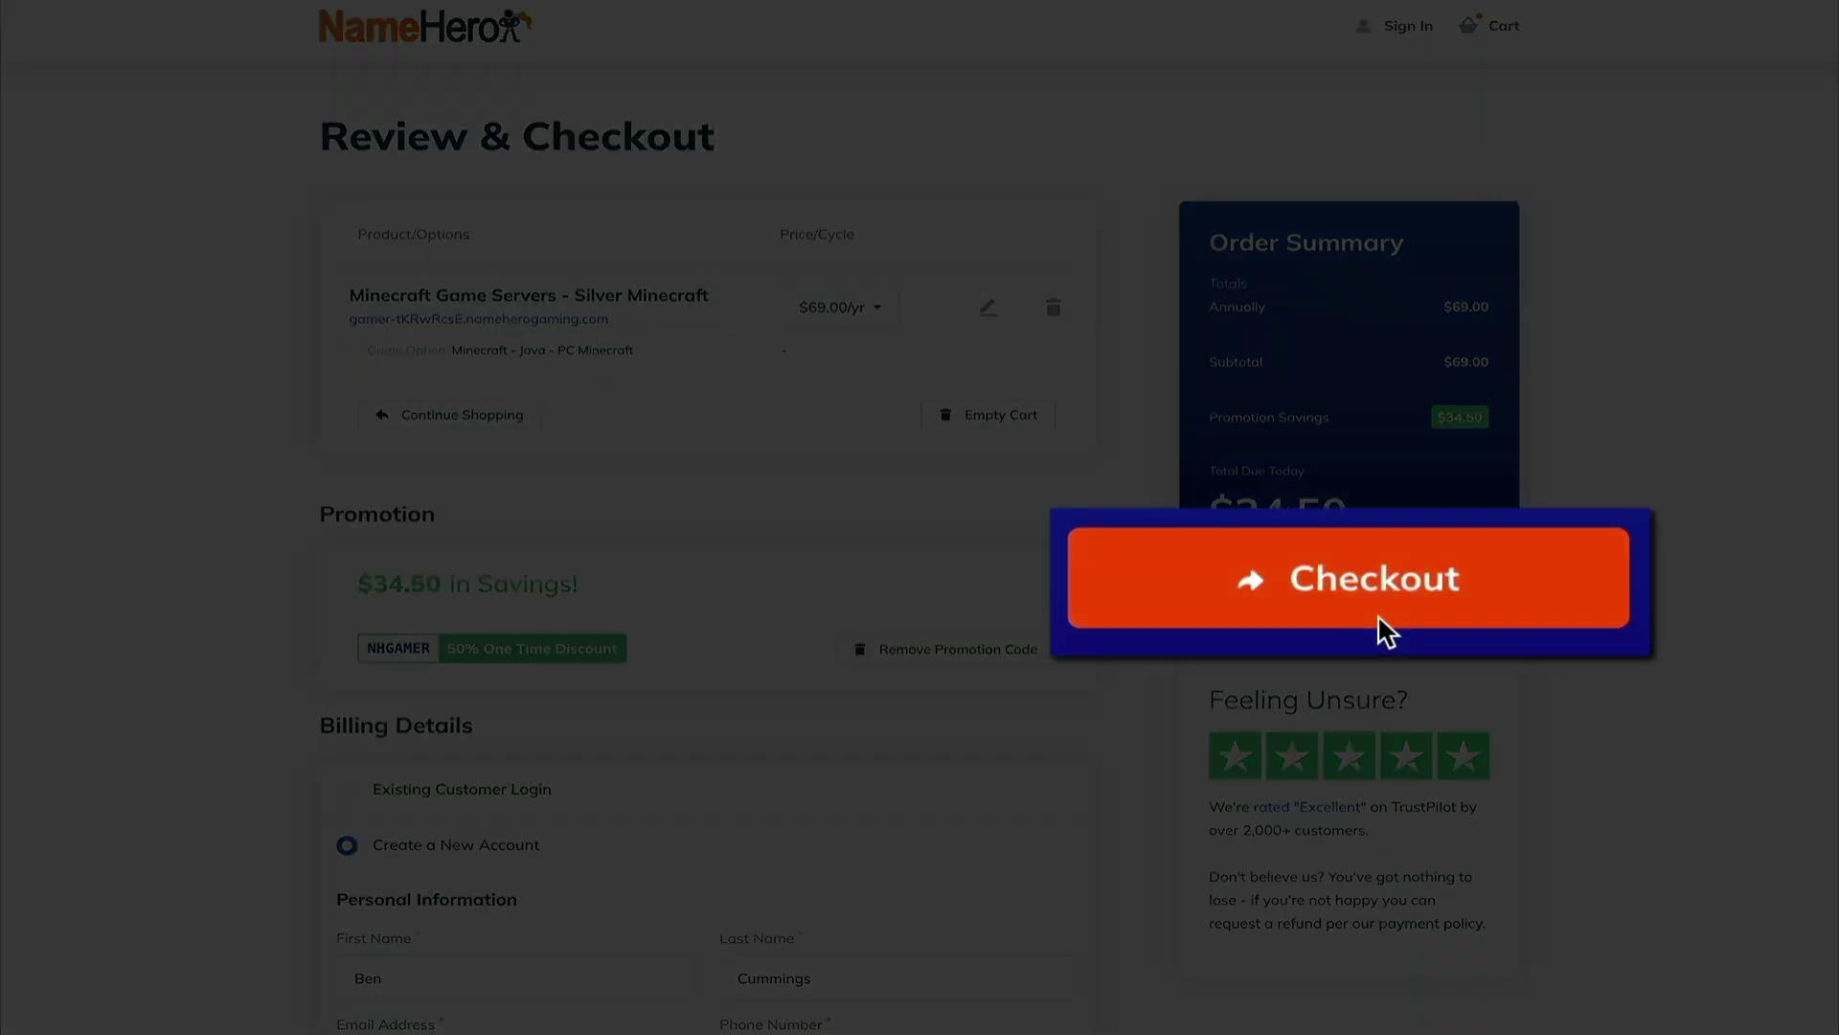
# Submit the Silver Minecraft order from the Order Summary panel
pyautogui.click(1346, 600)
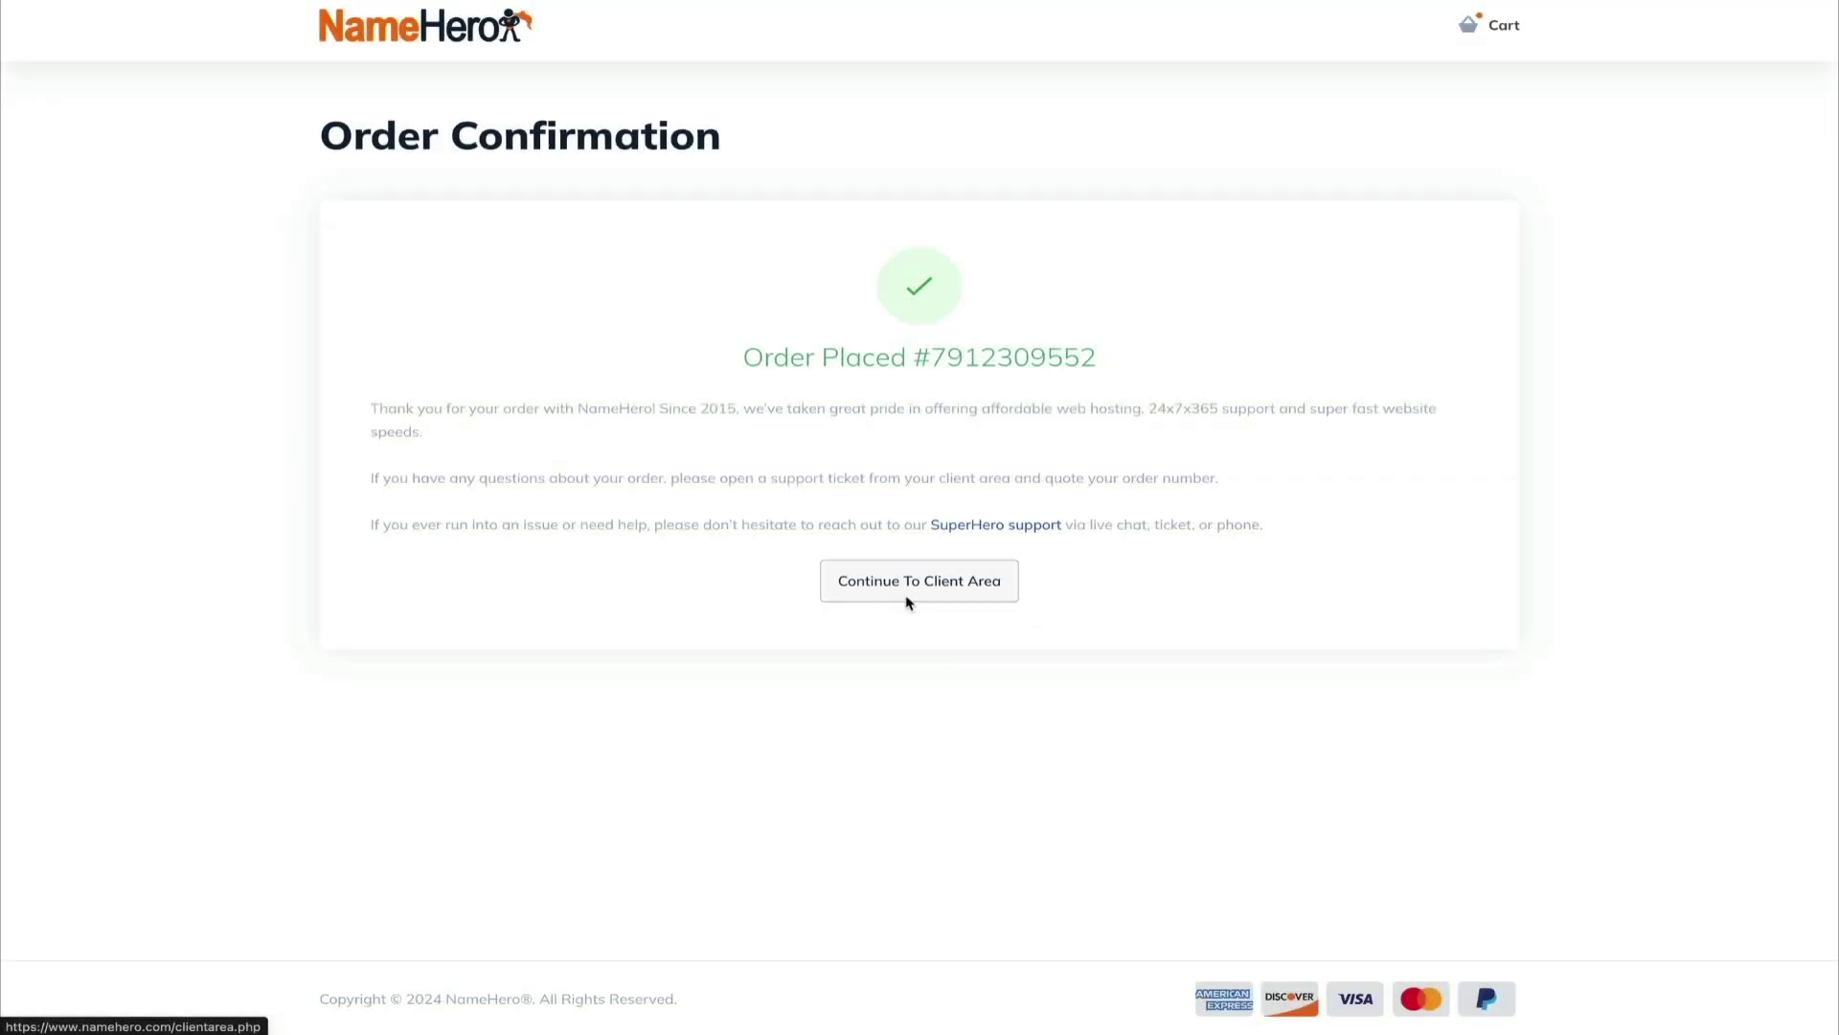
# Continue from the Order Confirmation page to the client area
pyautogui.click(905, 596)
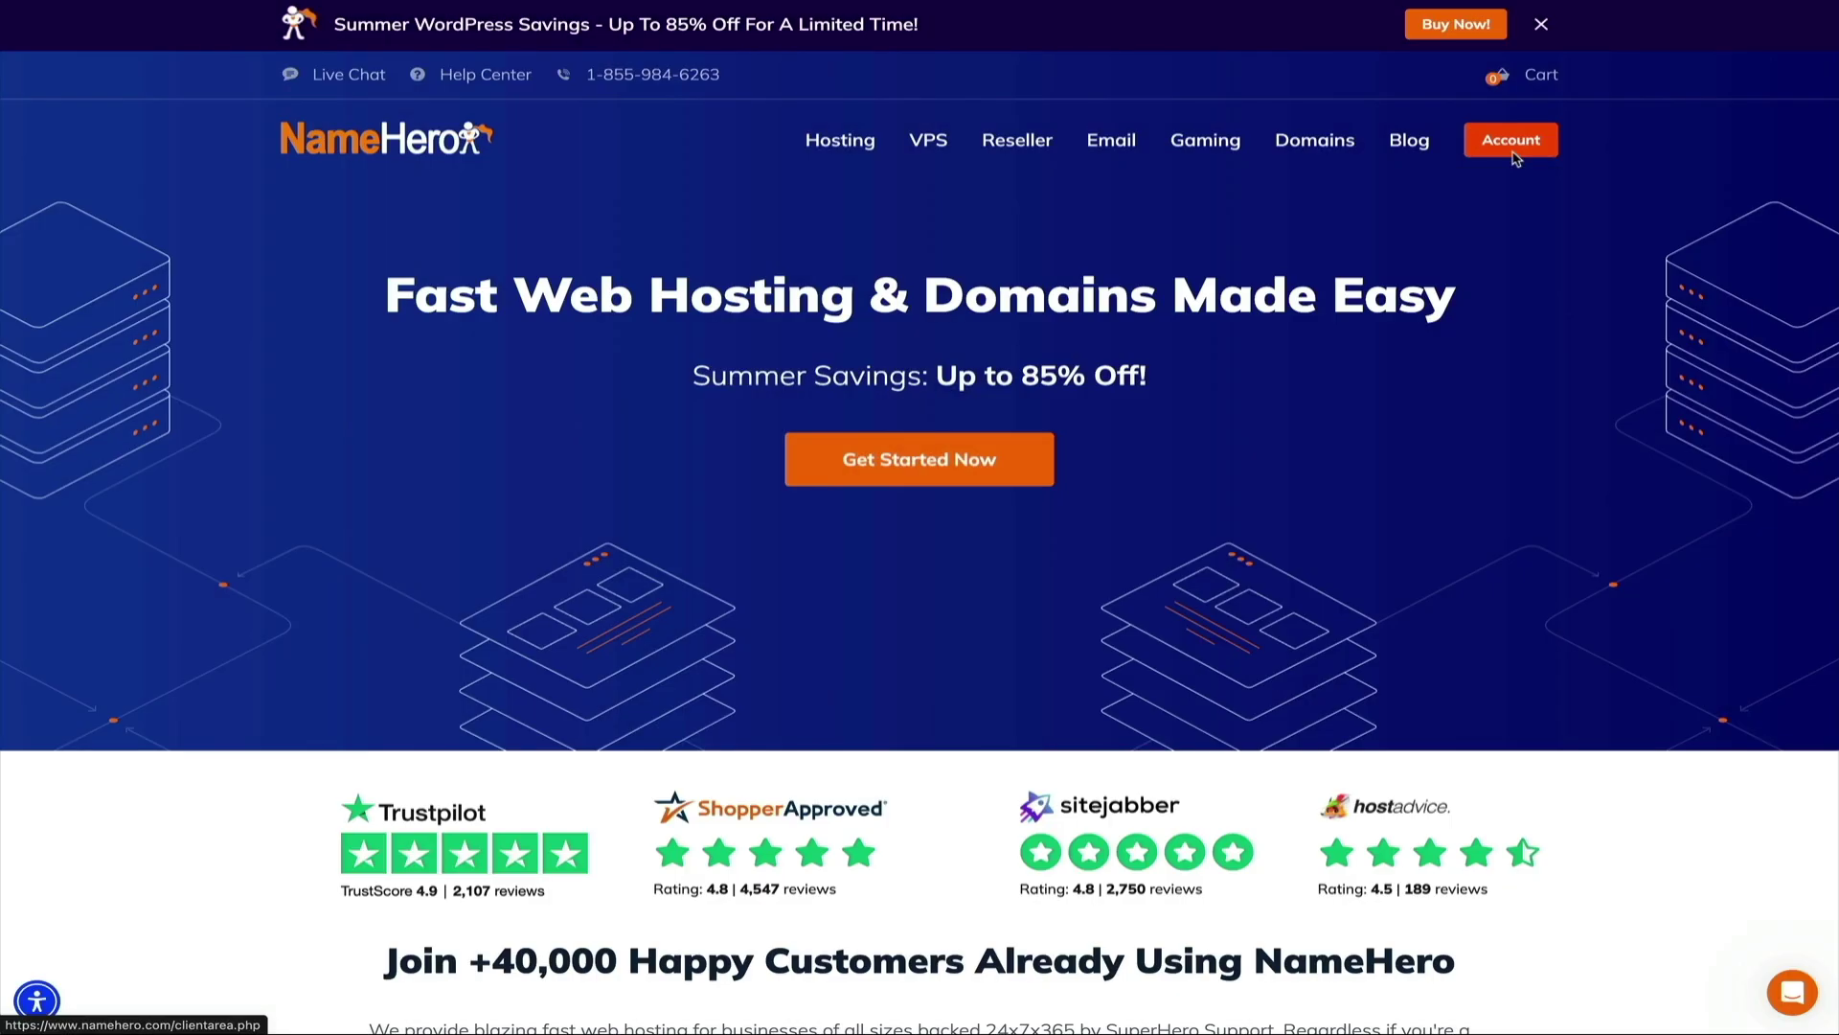
# Go to the account login page from the top navigation's Account link
pyautogui.click(1515, 154)
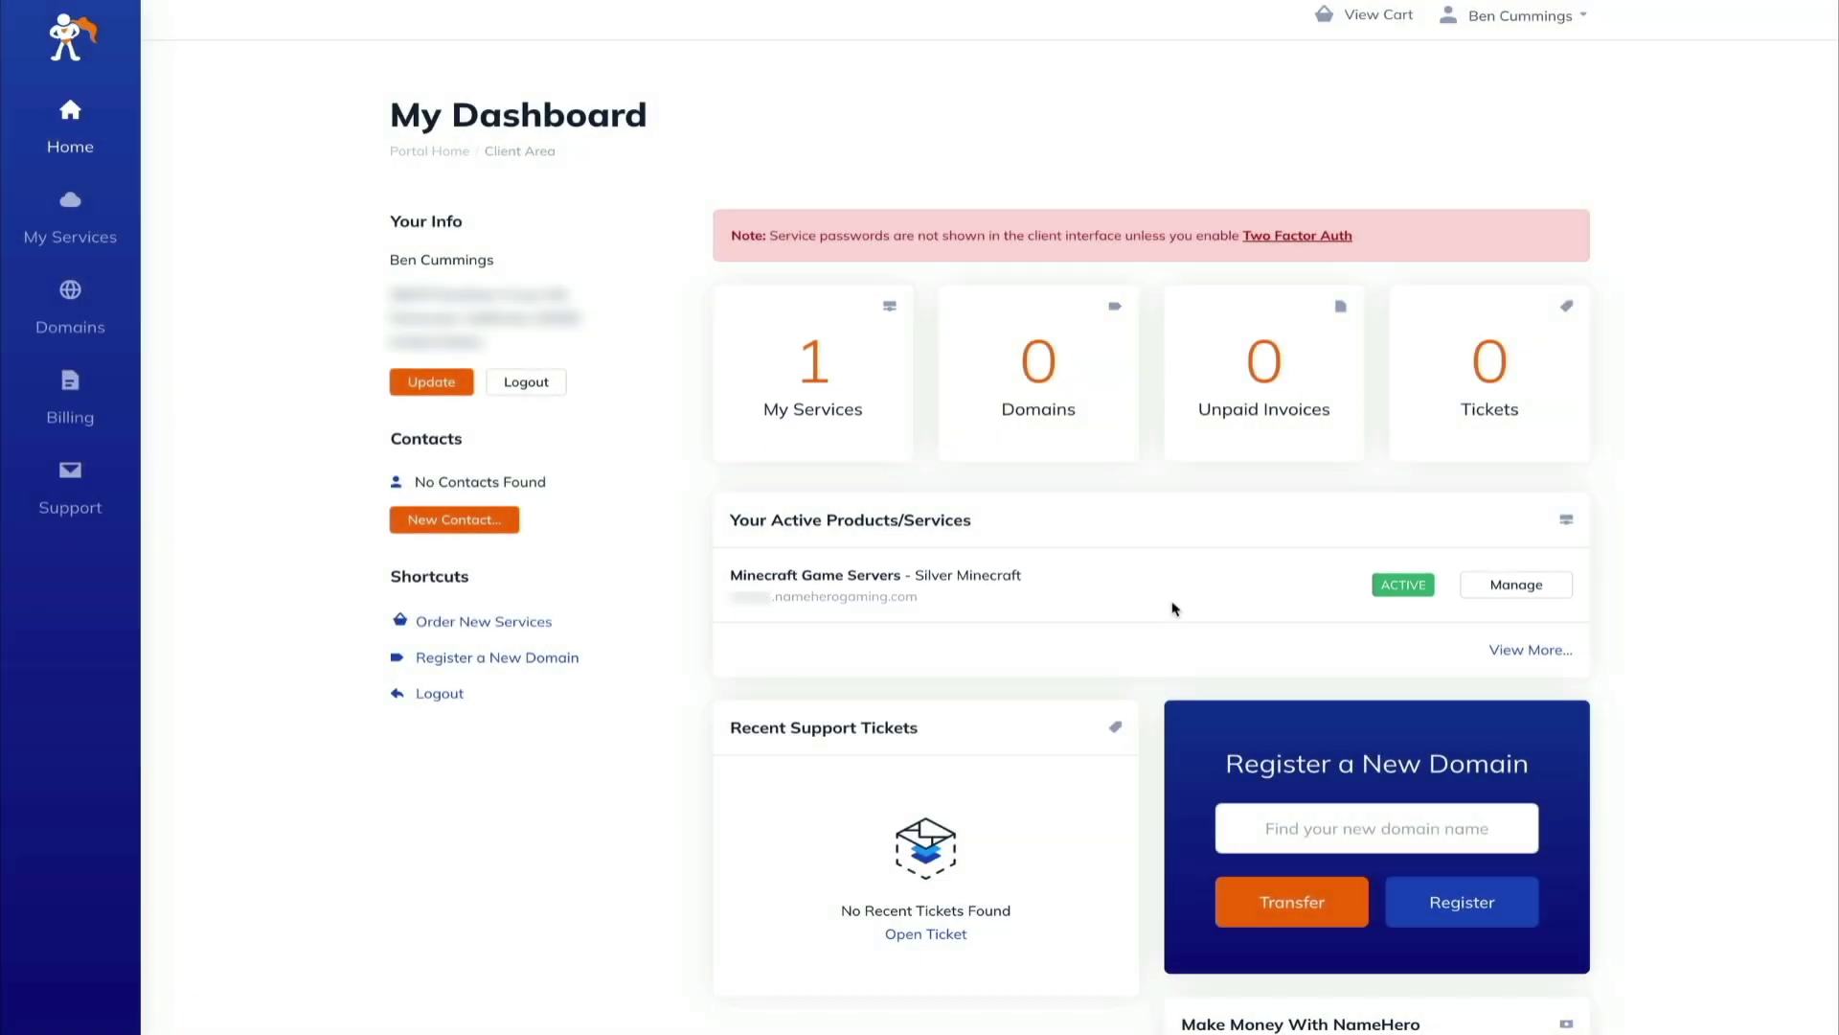
# Open Manage for Minecraft Game Servers - Silver Minecraft
pyautogui.click(1097, 588)
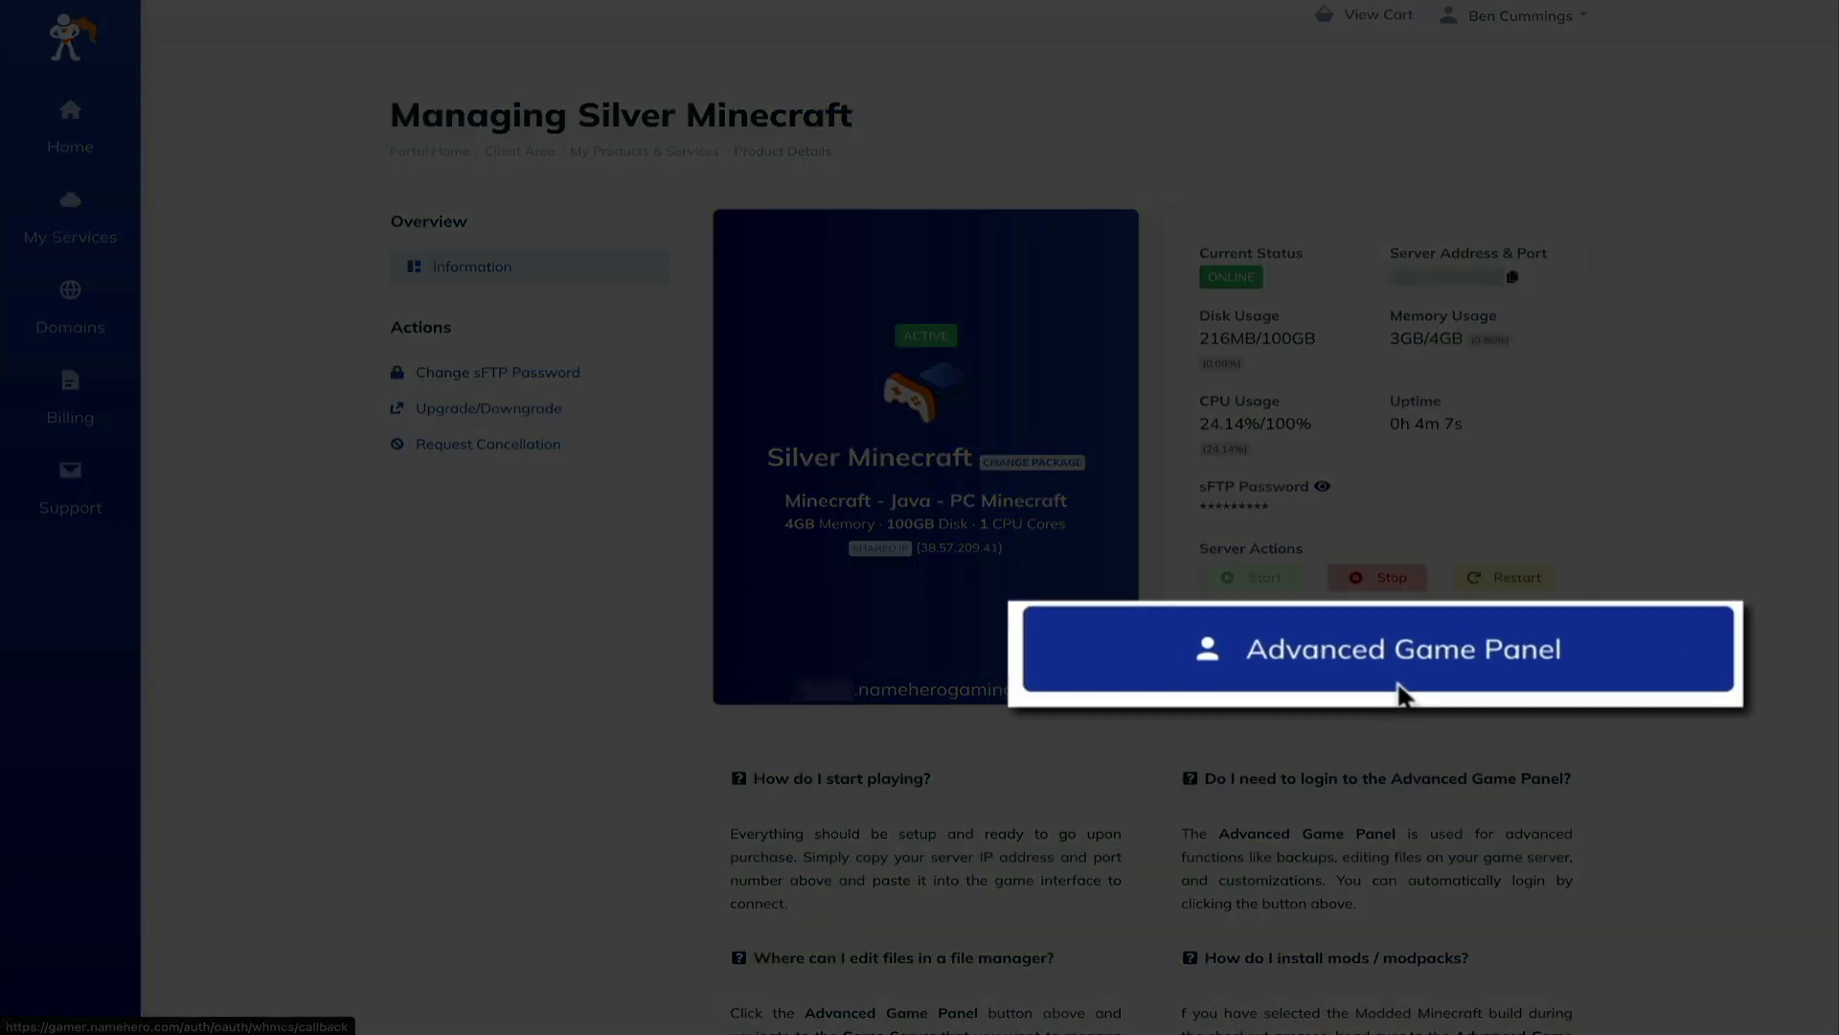
pyautogui.click(1398, 690)
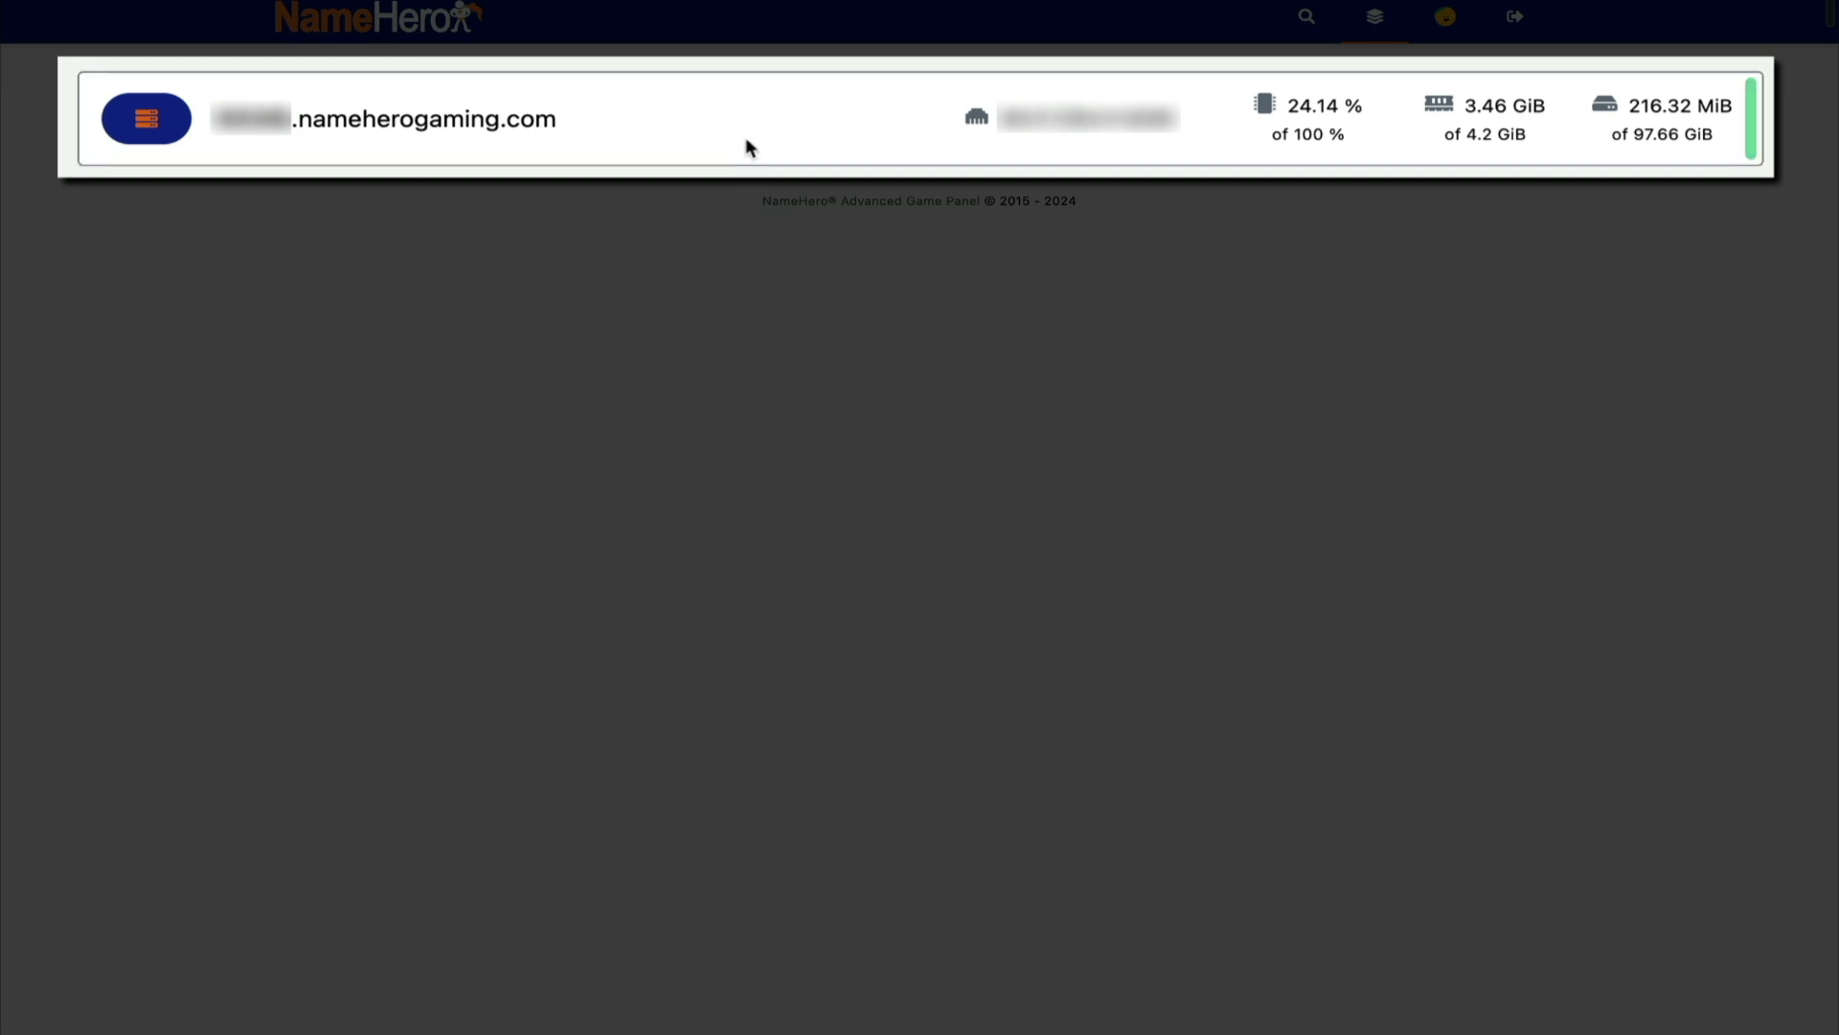
pyautogui.click(747, 132)
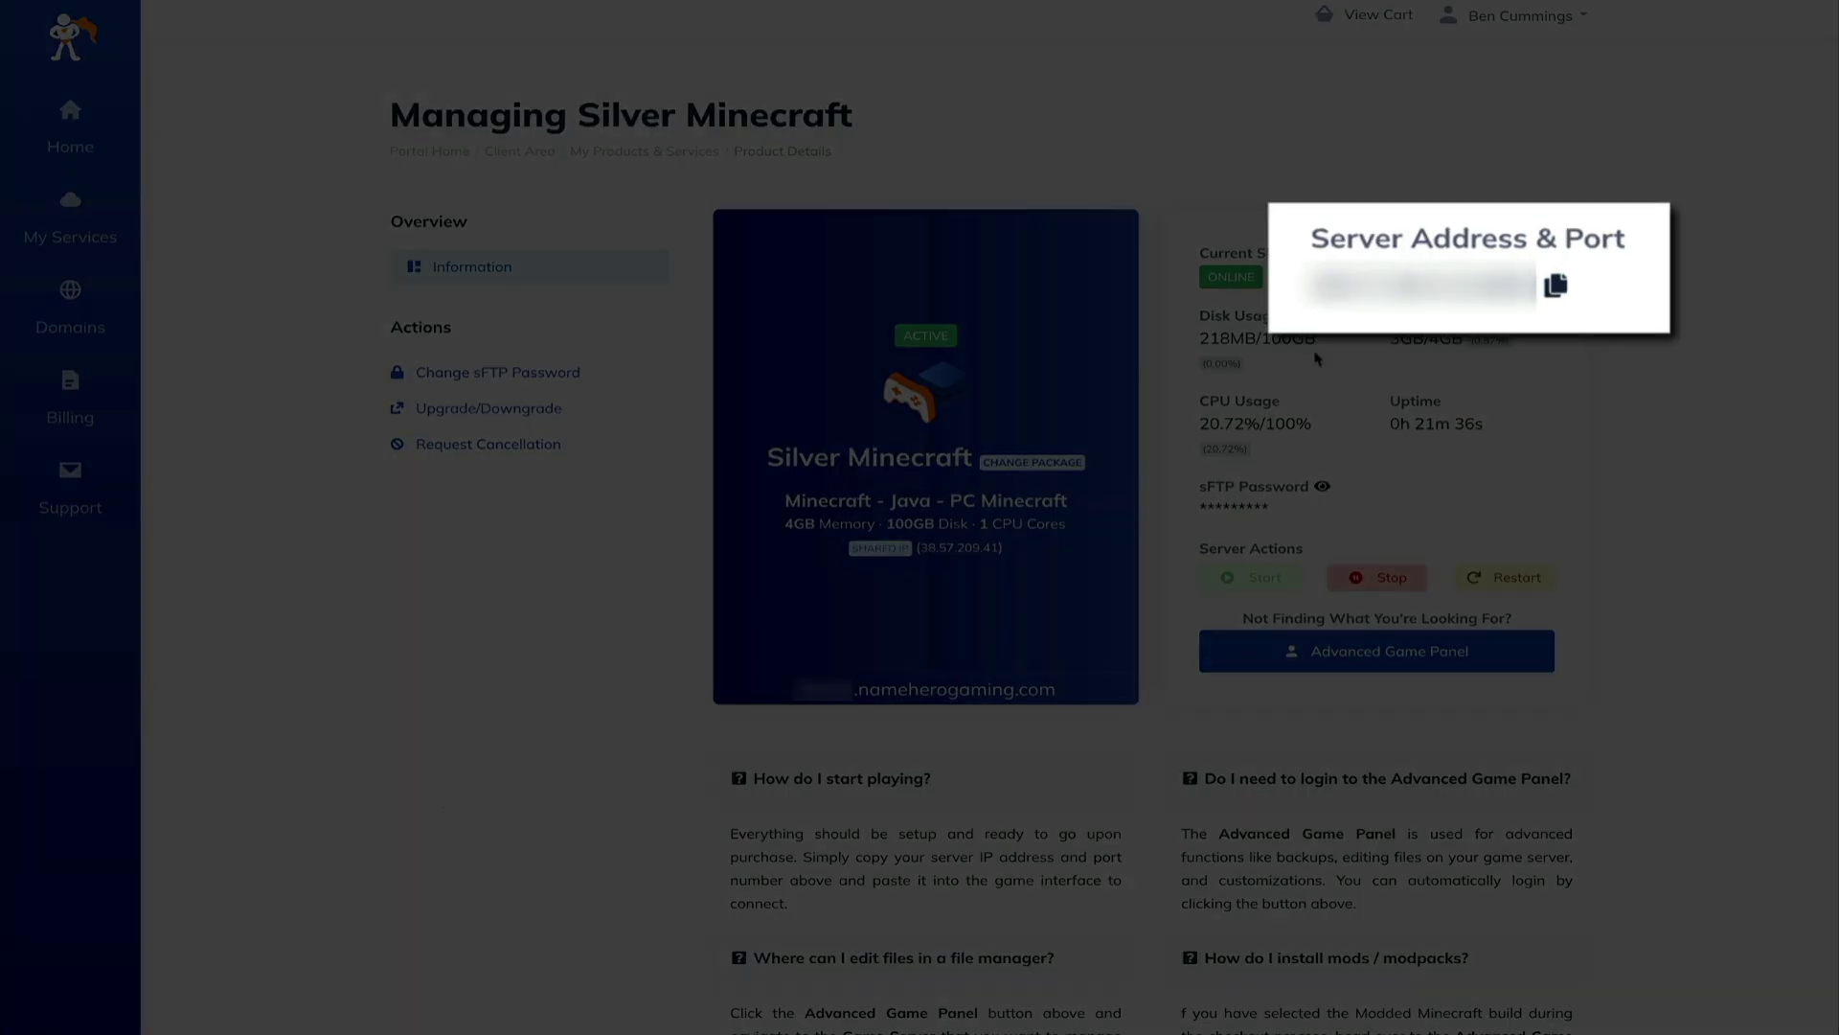
# Copy the Silver Minecraft Server Address & Port to the clipboard
pyautogui.click(1555, 287)
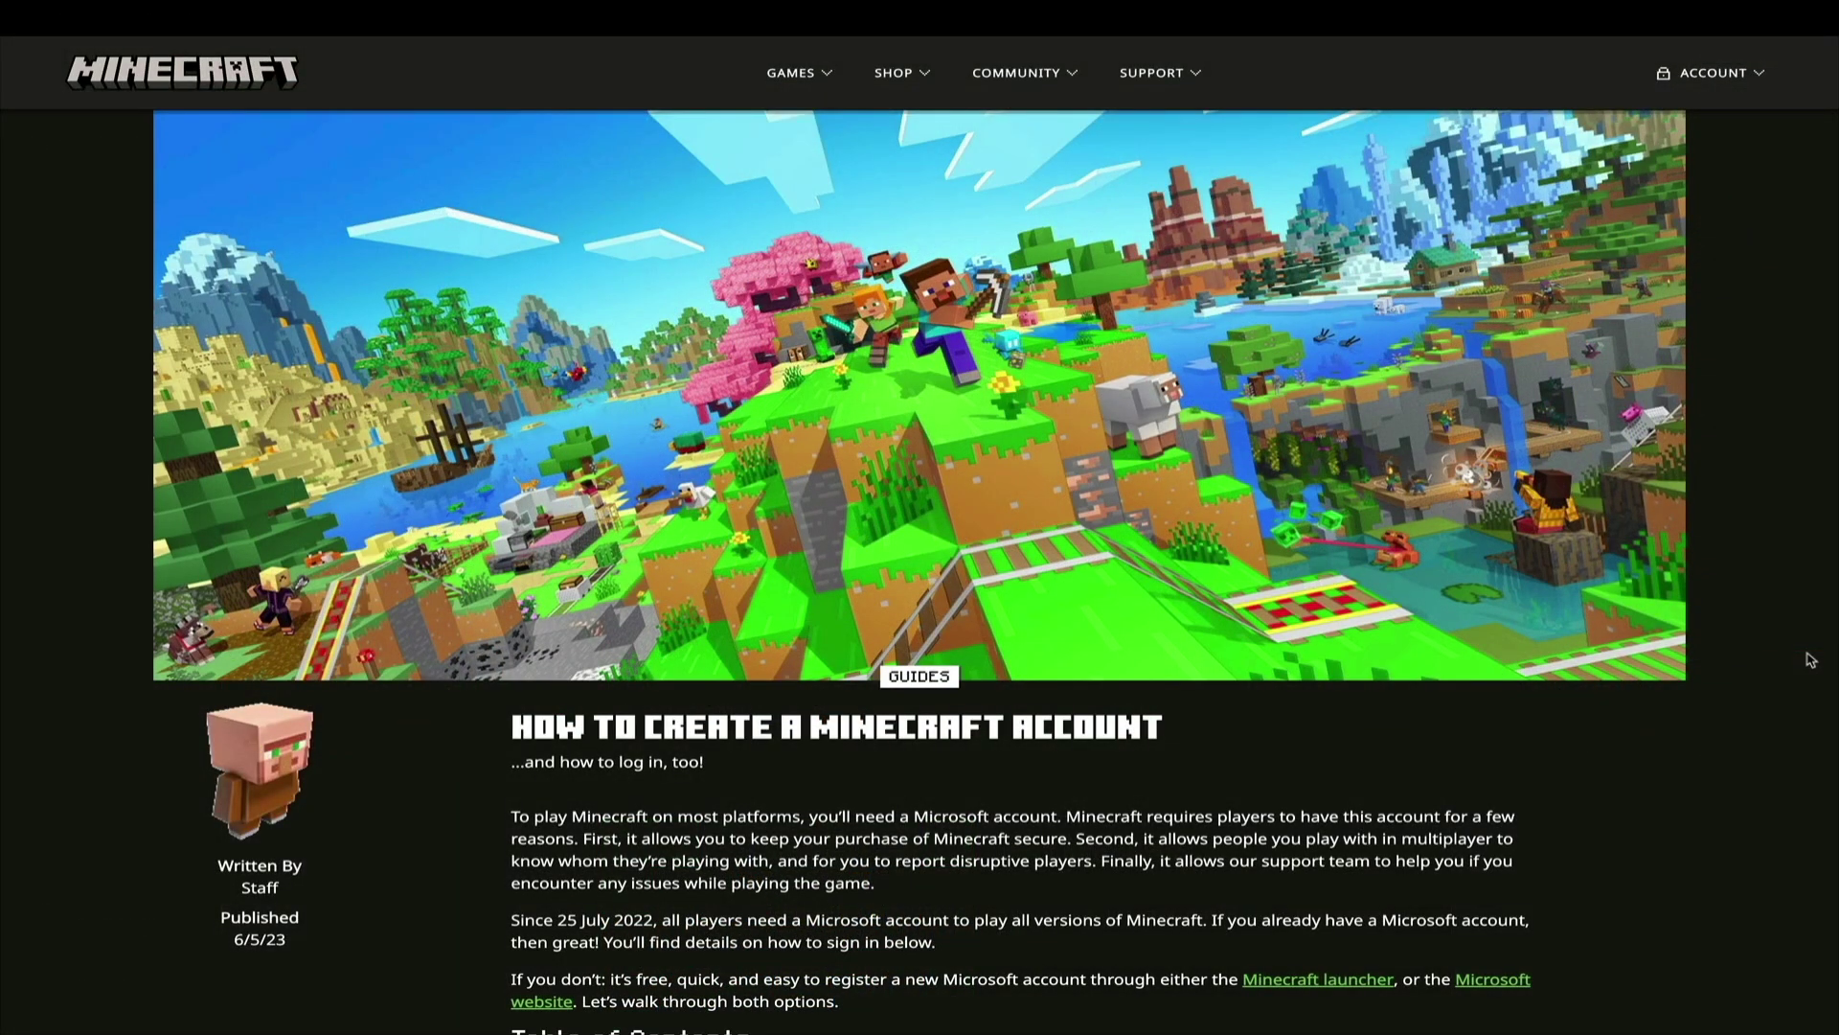
pyautogui.scroll(-4, 1812, 660)
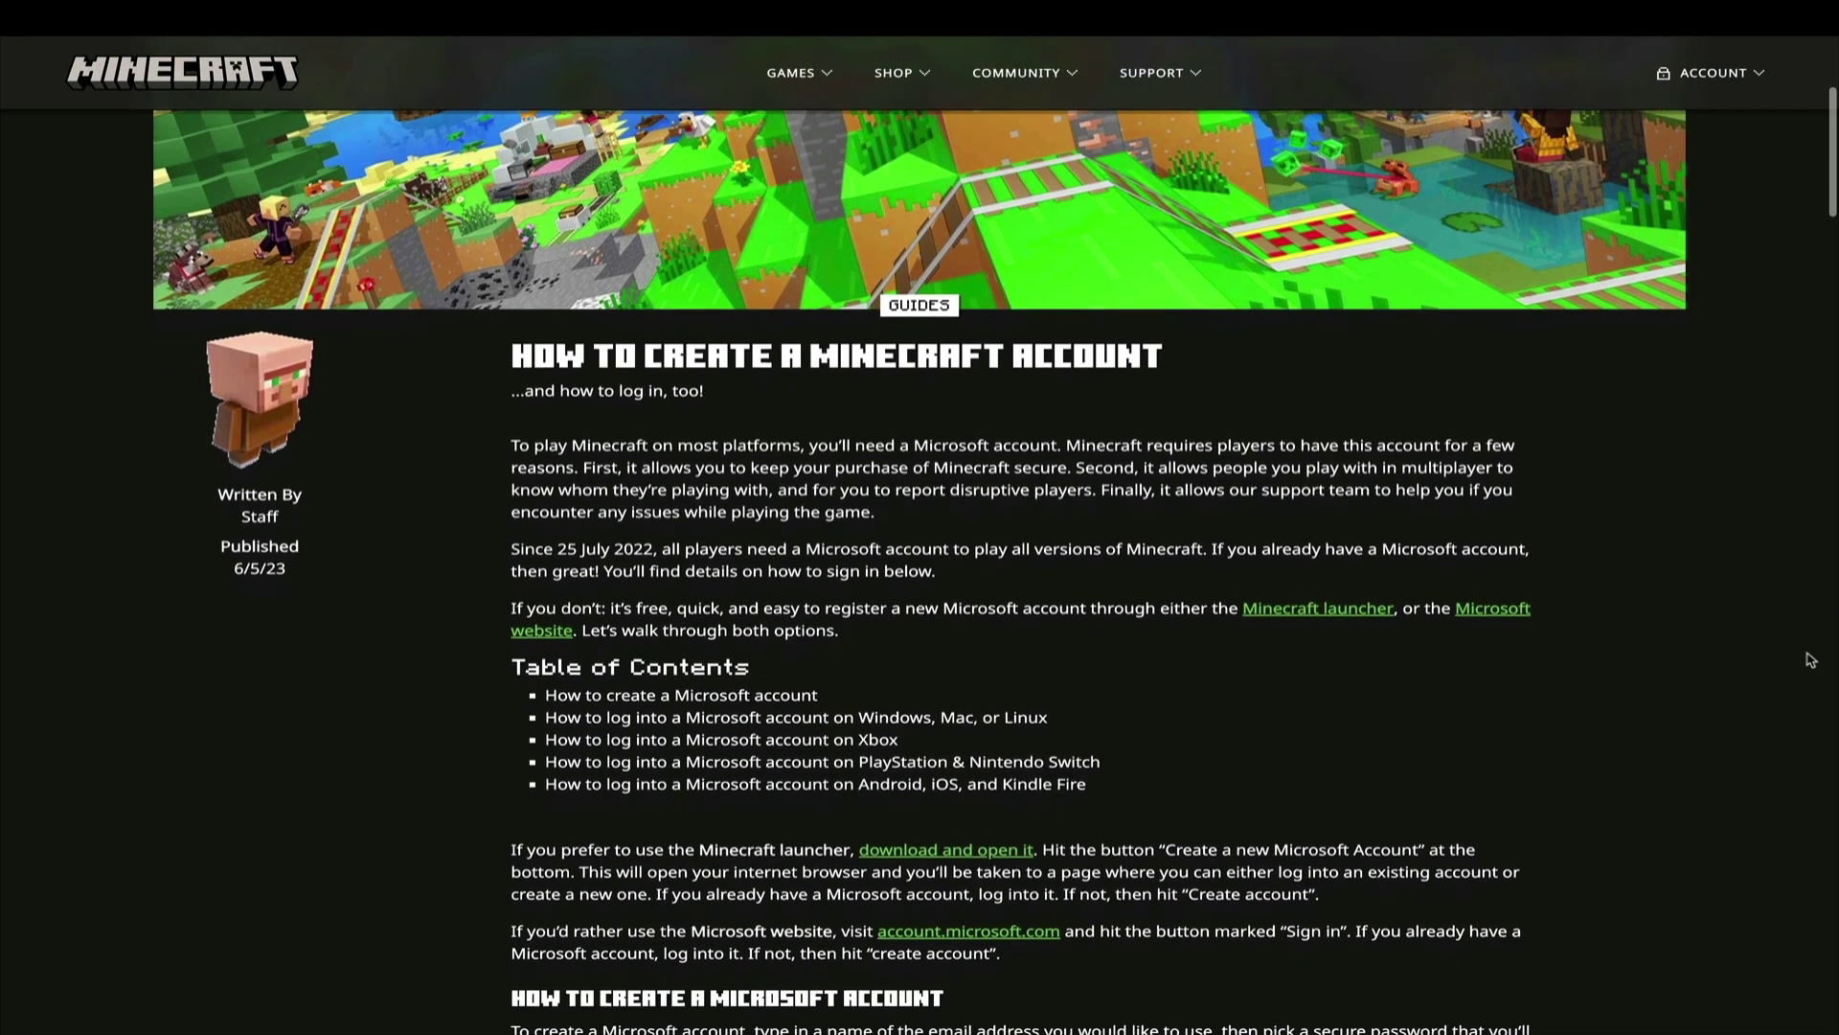
pyautogui.scroll(-4, 1811, 659)
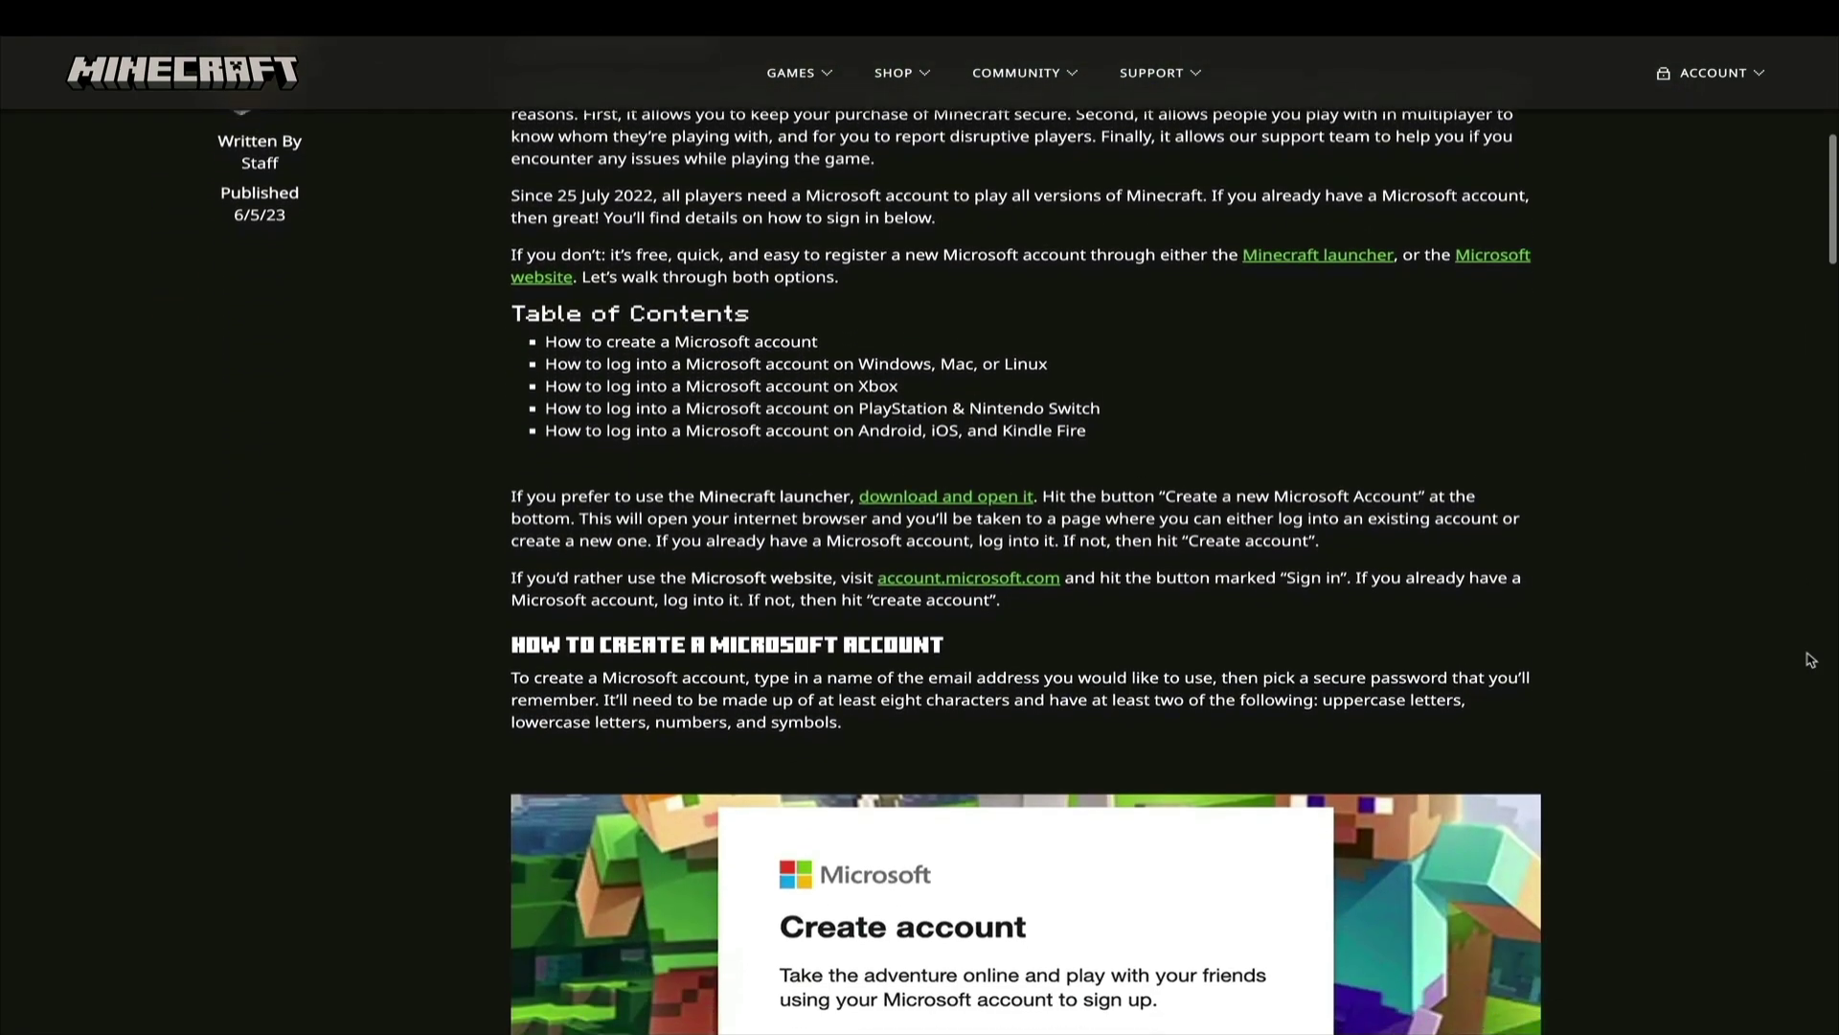
pyautogui.scroll(-4, 1810, 660)
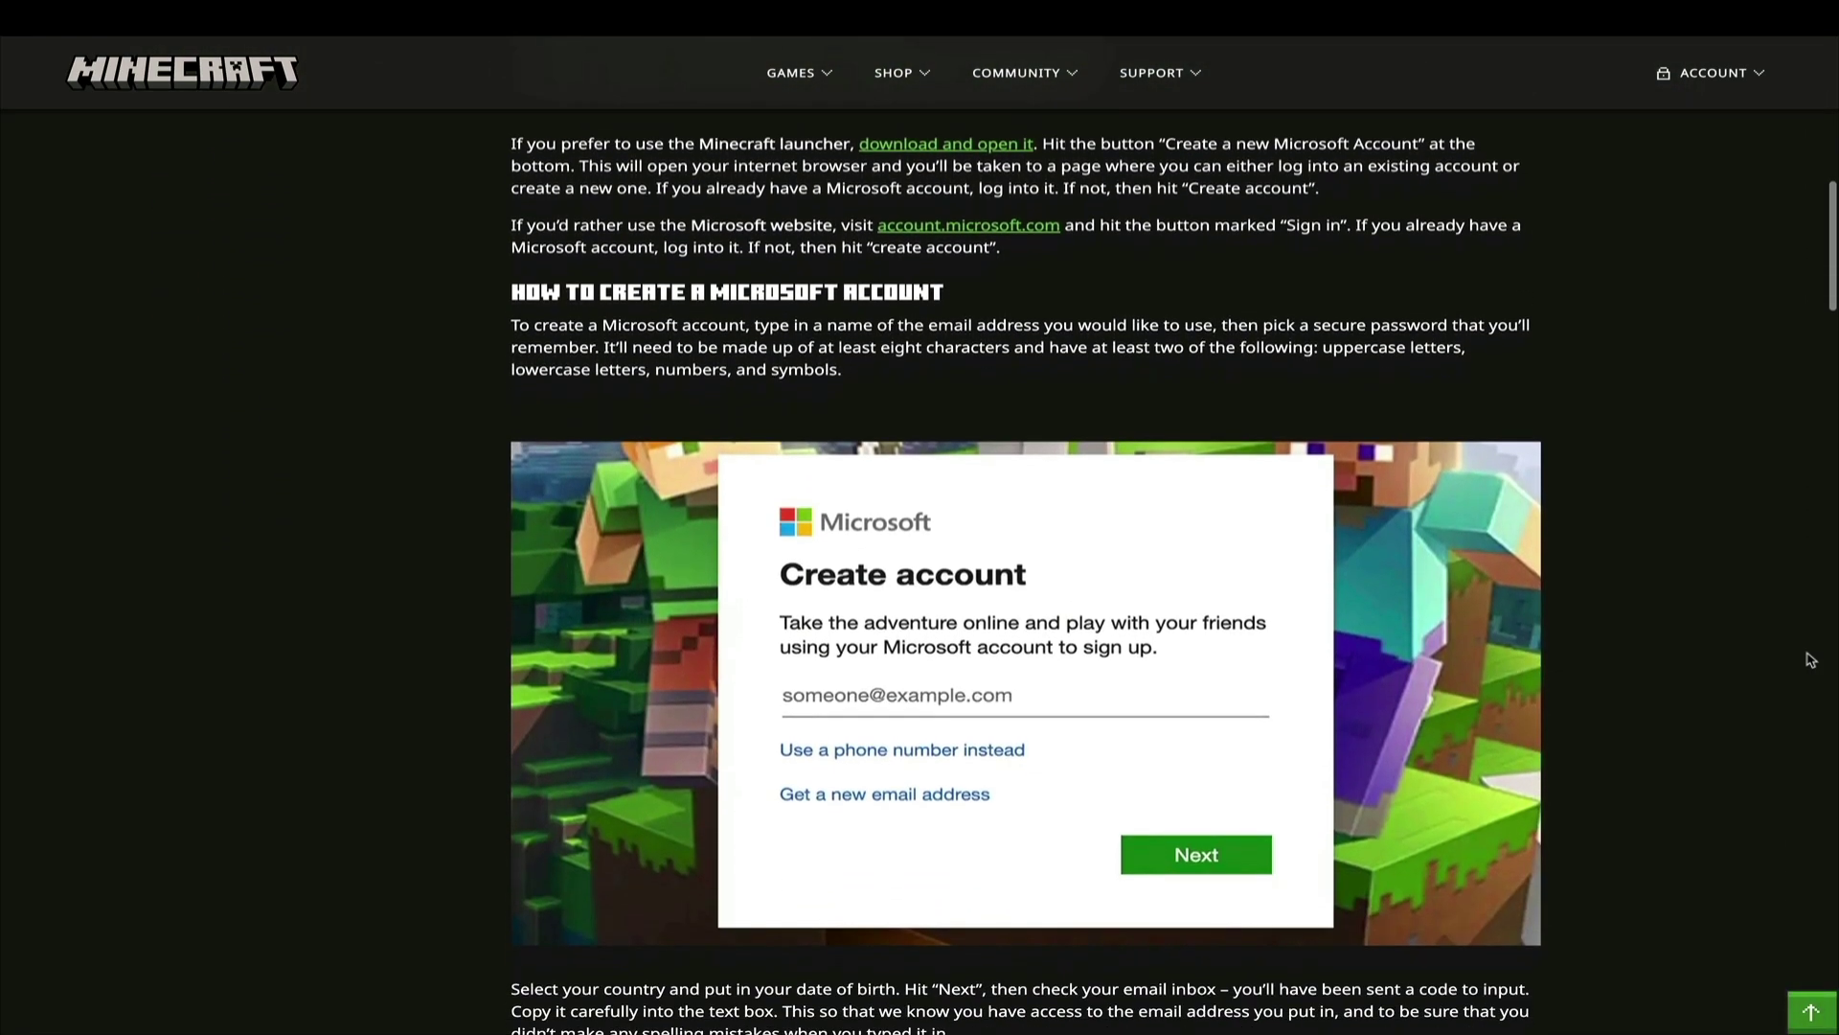
pyautogui.scroll(-6, 1810, 659)
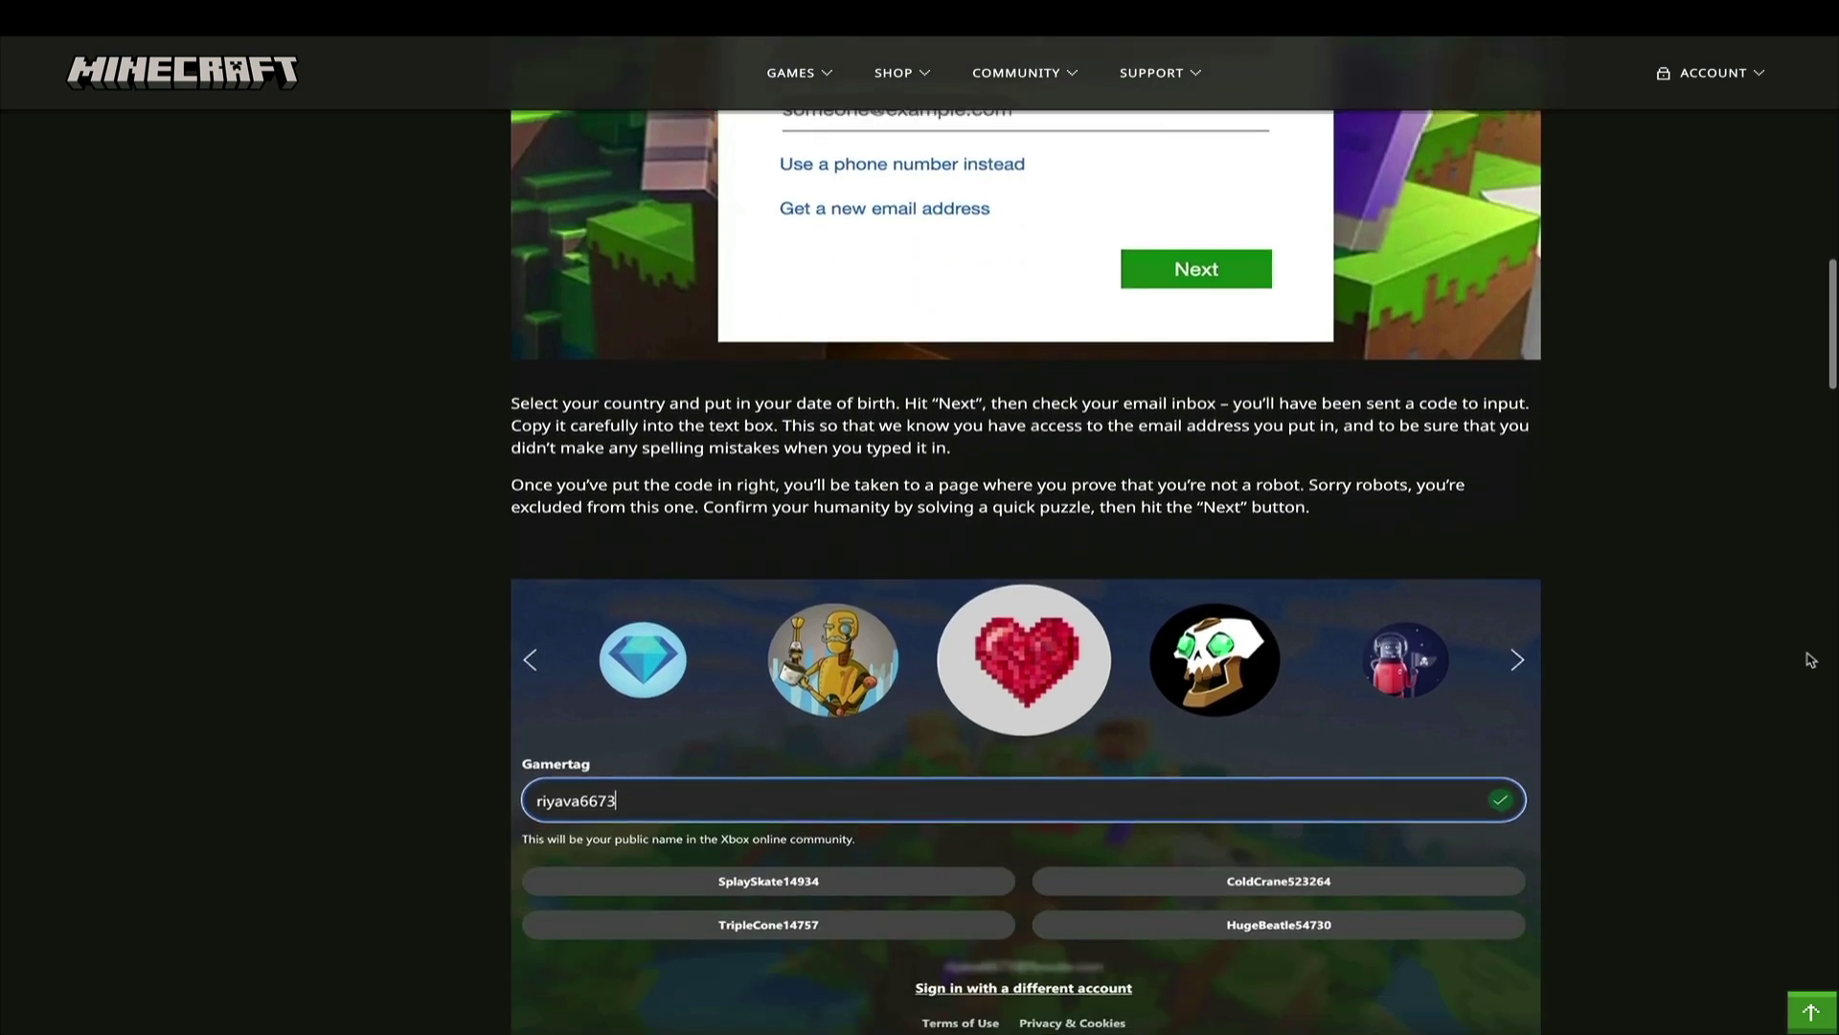
pyautogui.scroll(-5, 1811, 659)
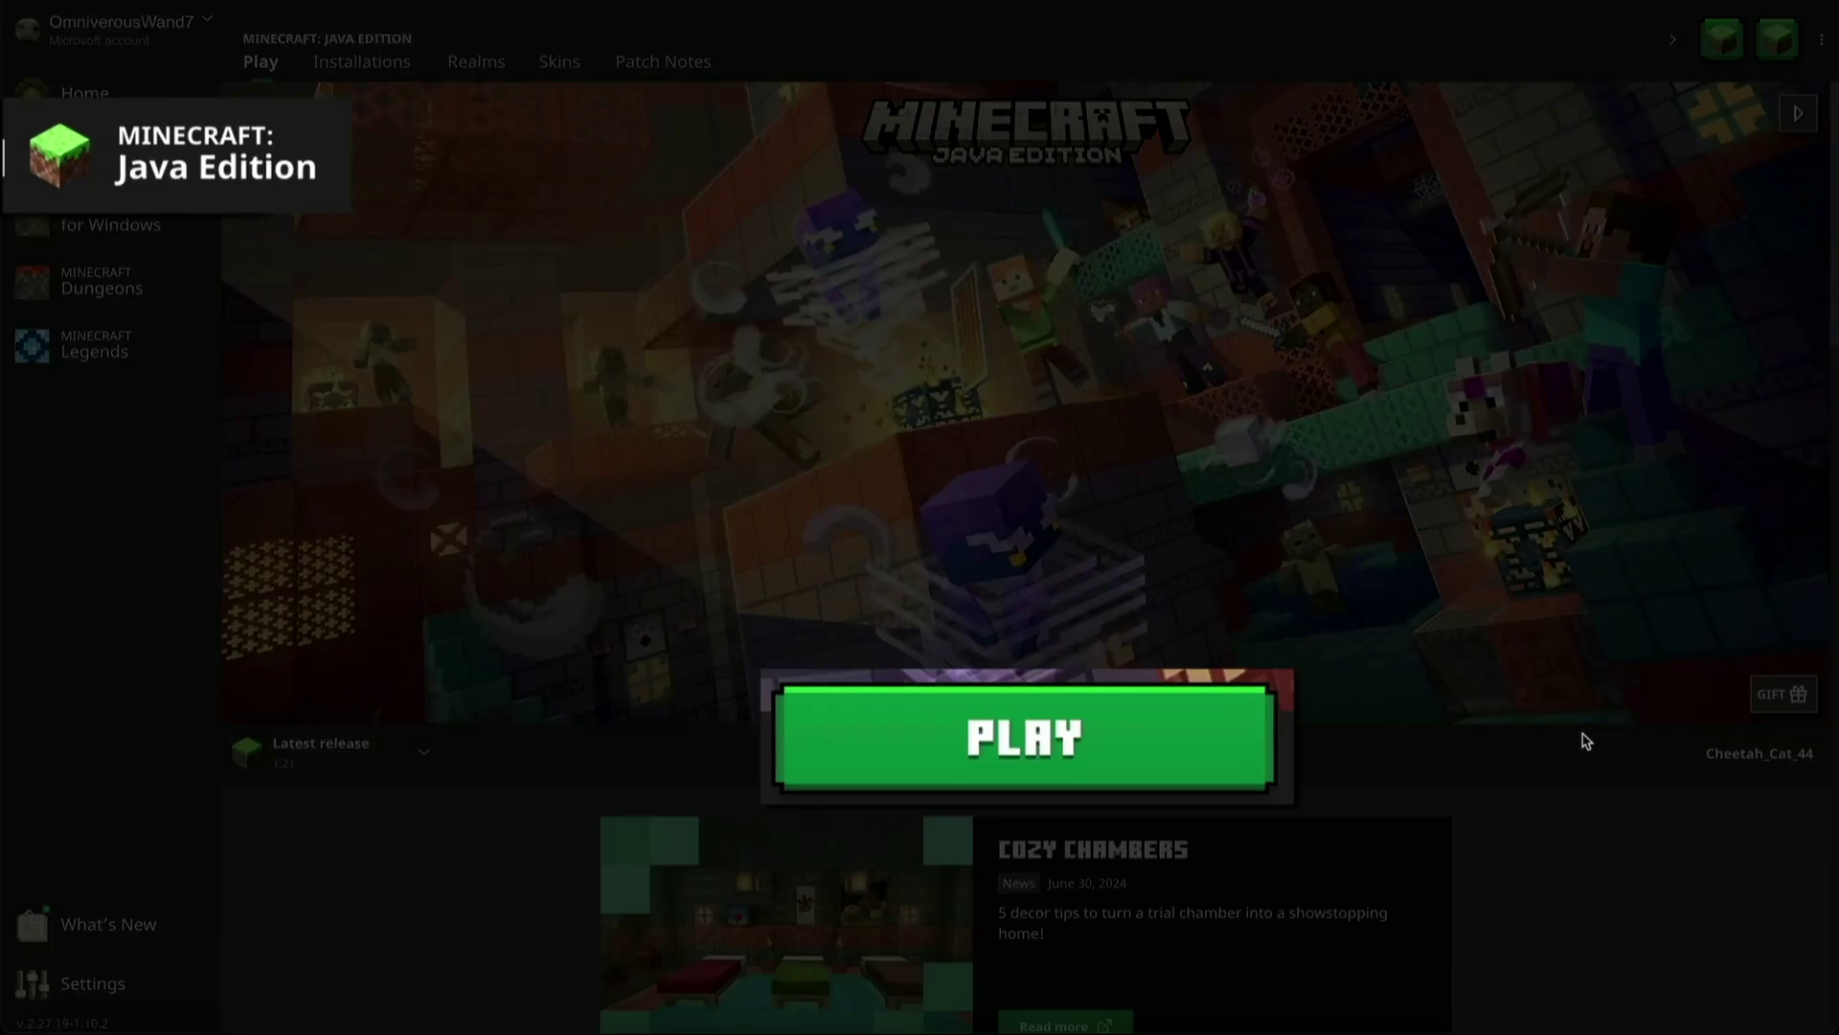
# Launch Java Edition 1.21, choose Multiplayer, and proceed past the third-party caution
pyautogui.click(1034, 774)
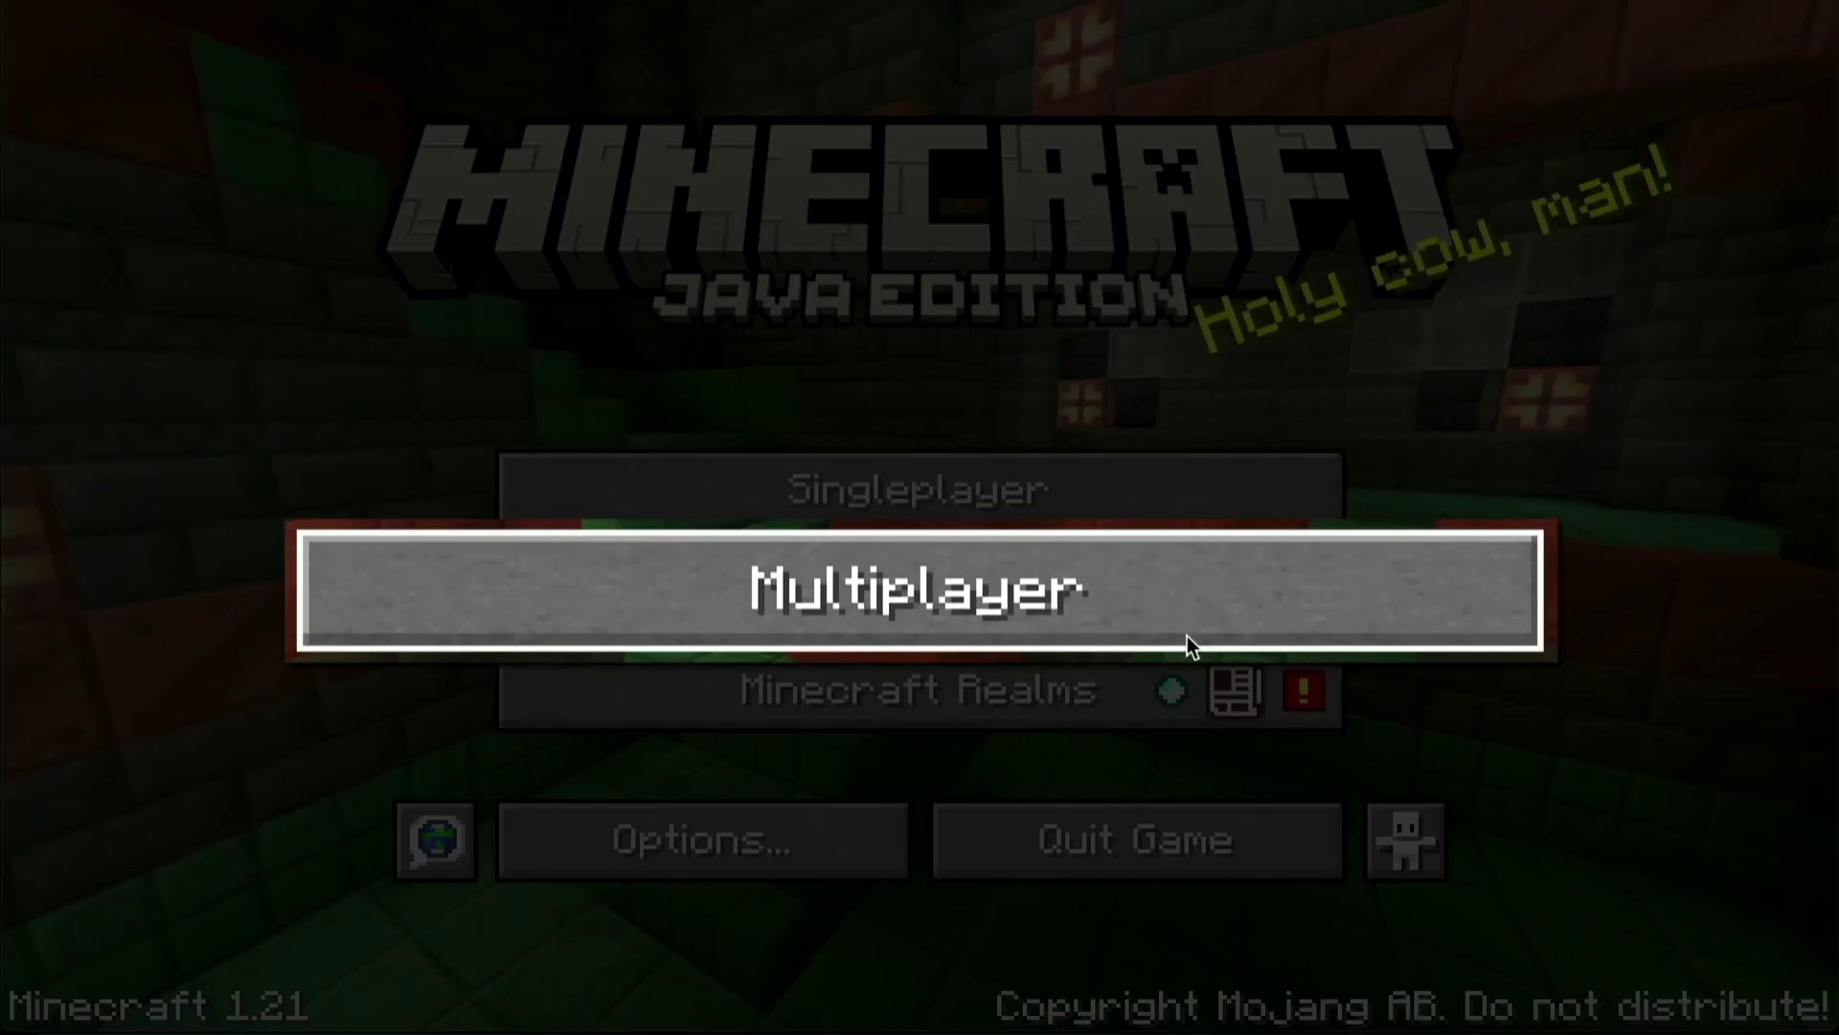
pyautogui.click(1187, 636)
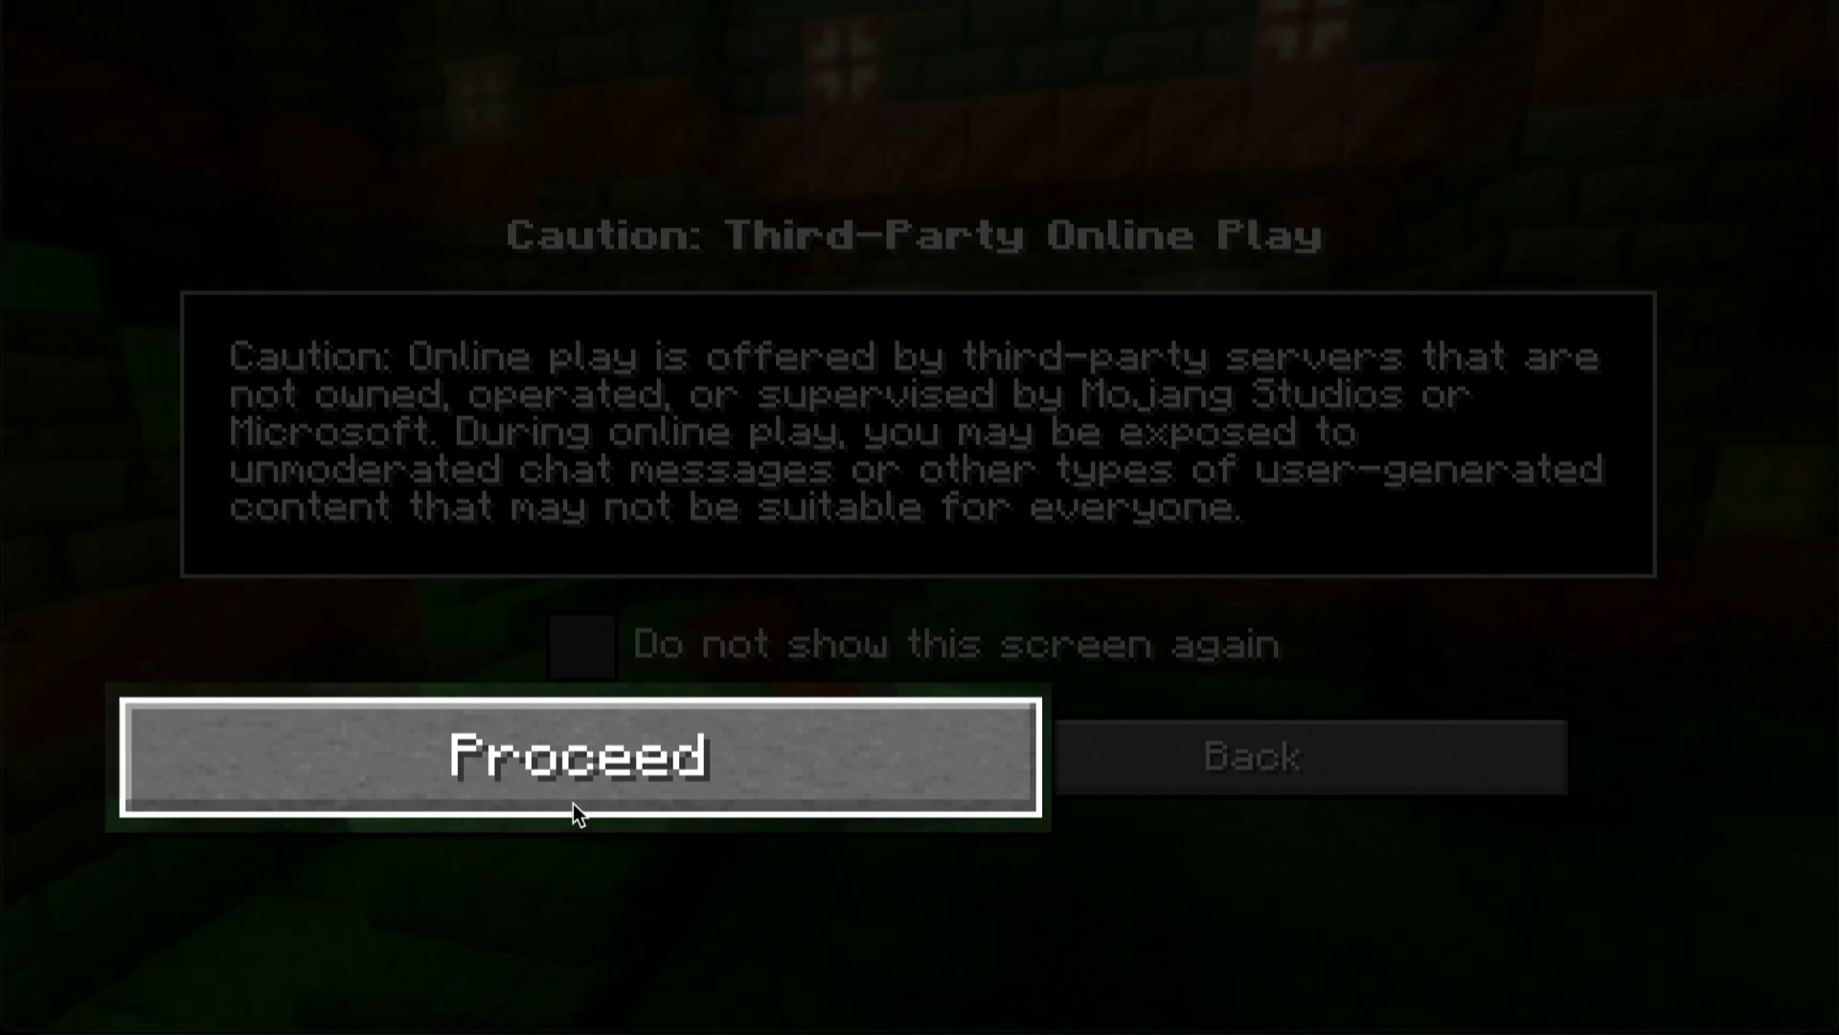
pyautogui.click(573, 806)
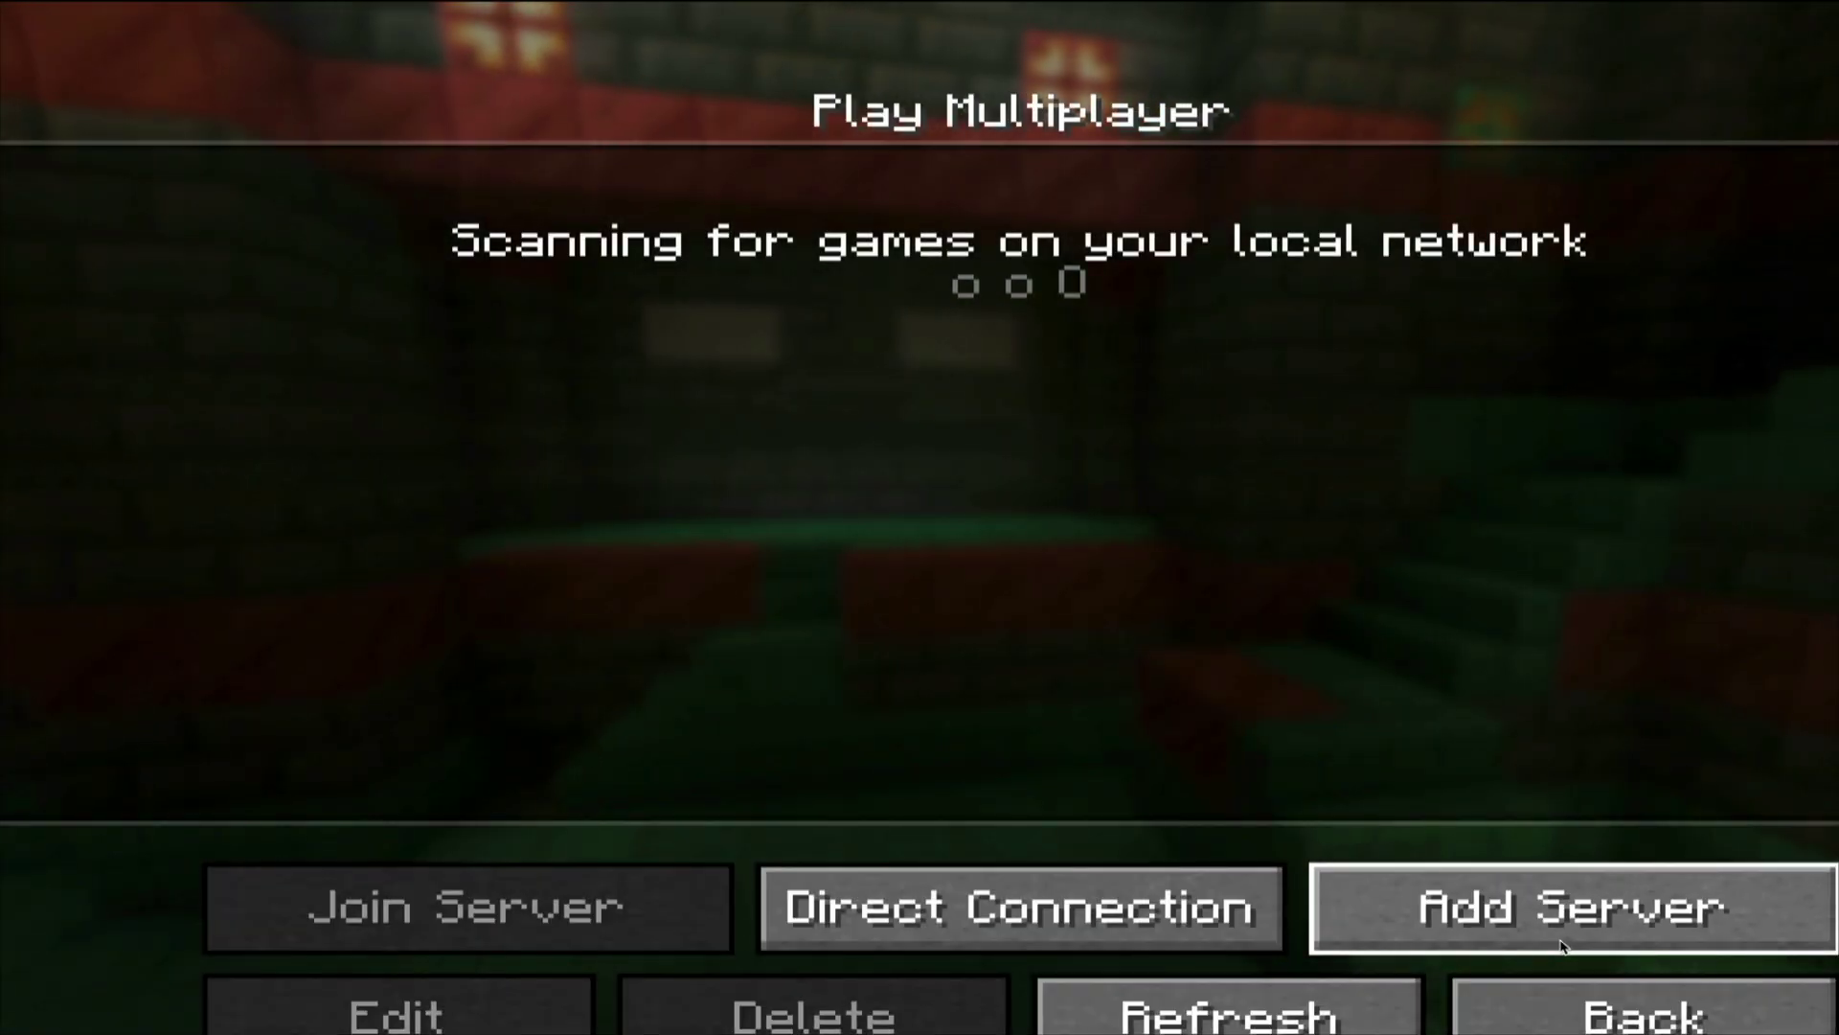
# Add a server entry named 'Minecraft Server NameHero' and paste the copied NameHero address
pyautogui.click(1563, 948)
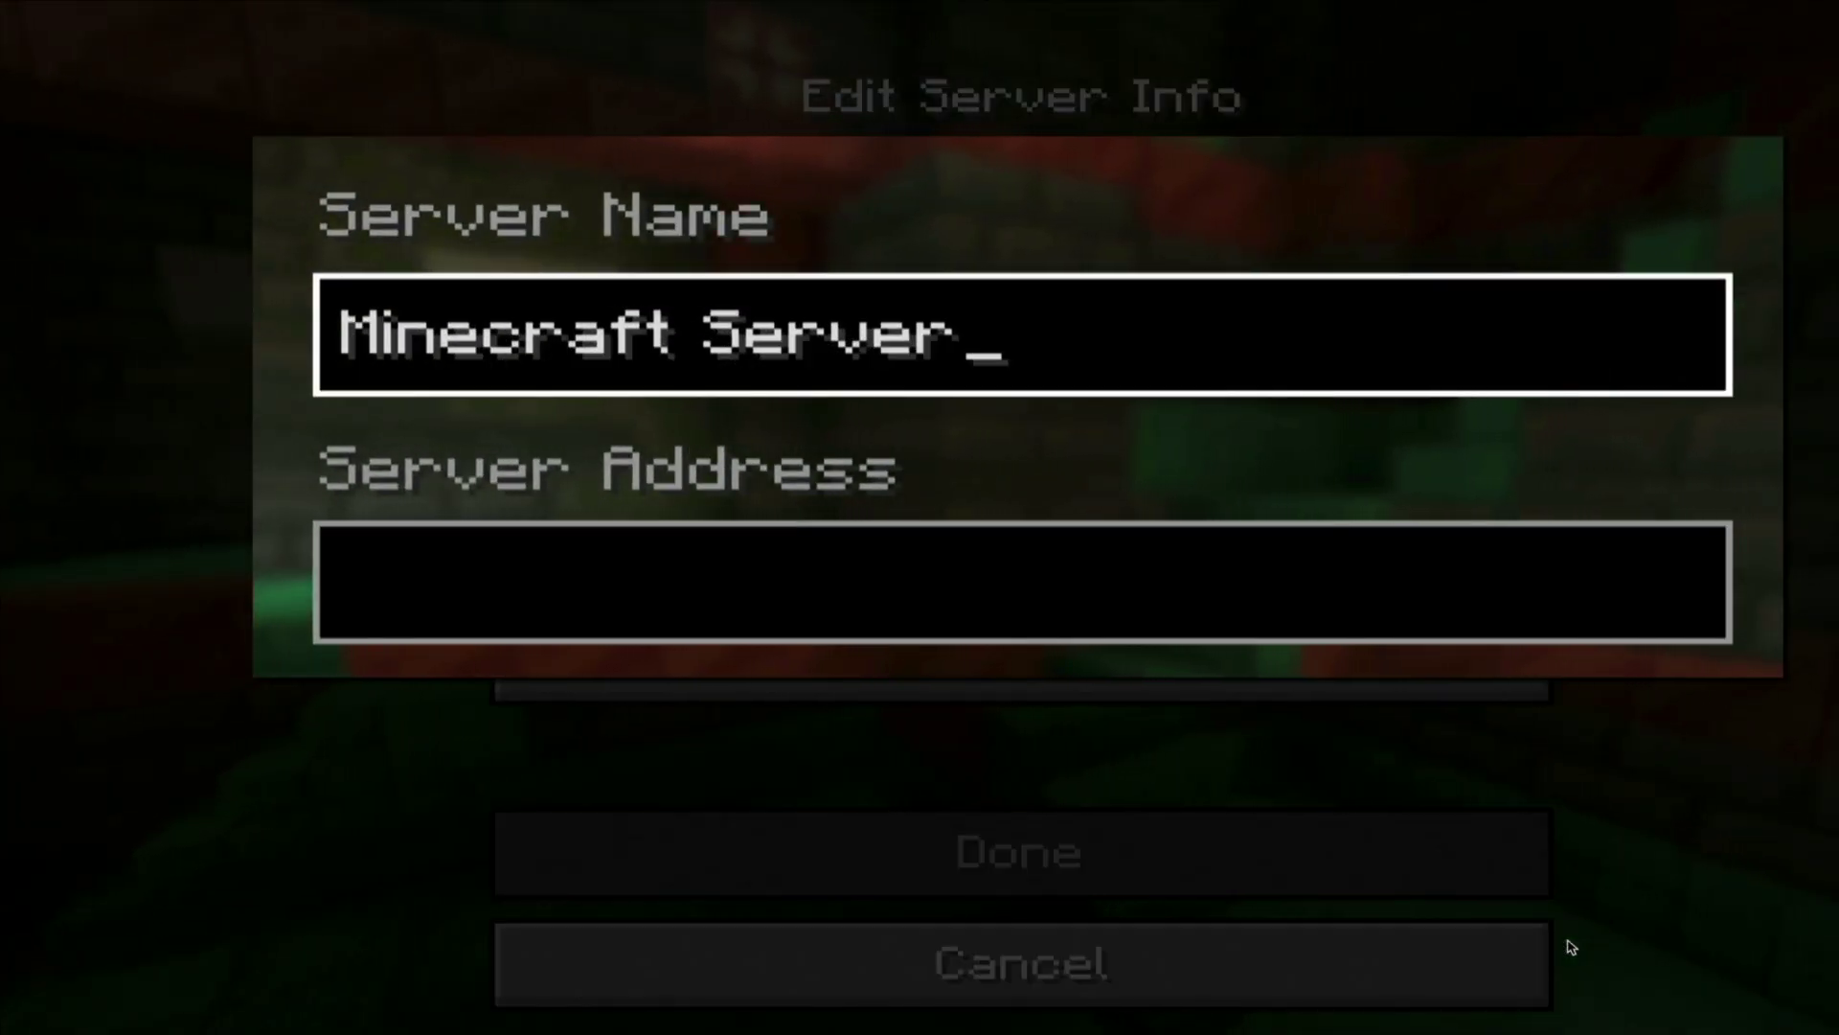
pyautogui.write('Nam')
pyautogui.press('BackSpace')
pyautogui.press('BackSpace')
pyautogui.press('BackSpace')
pyautogui.write('N')
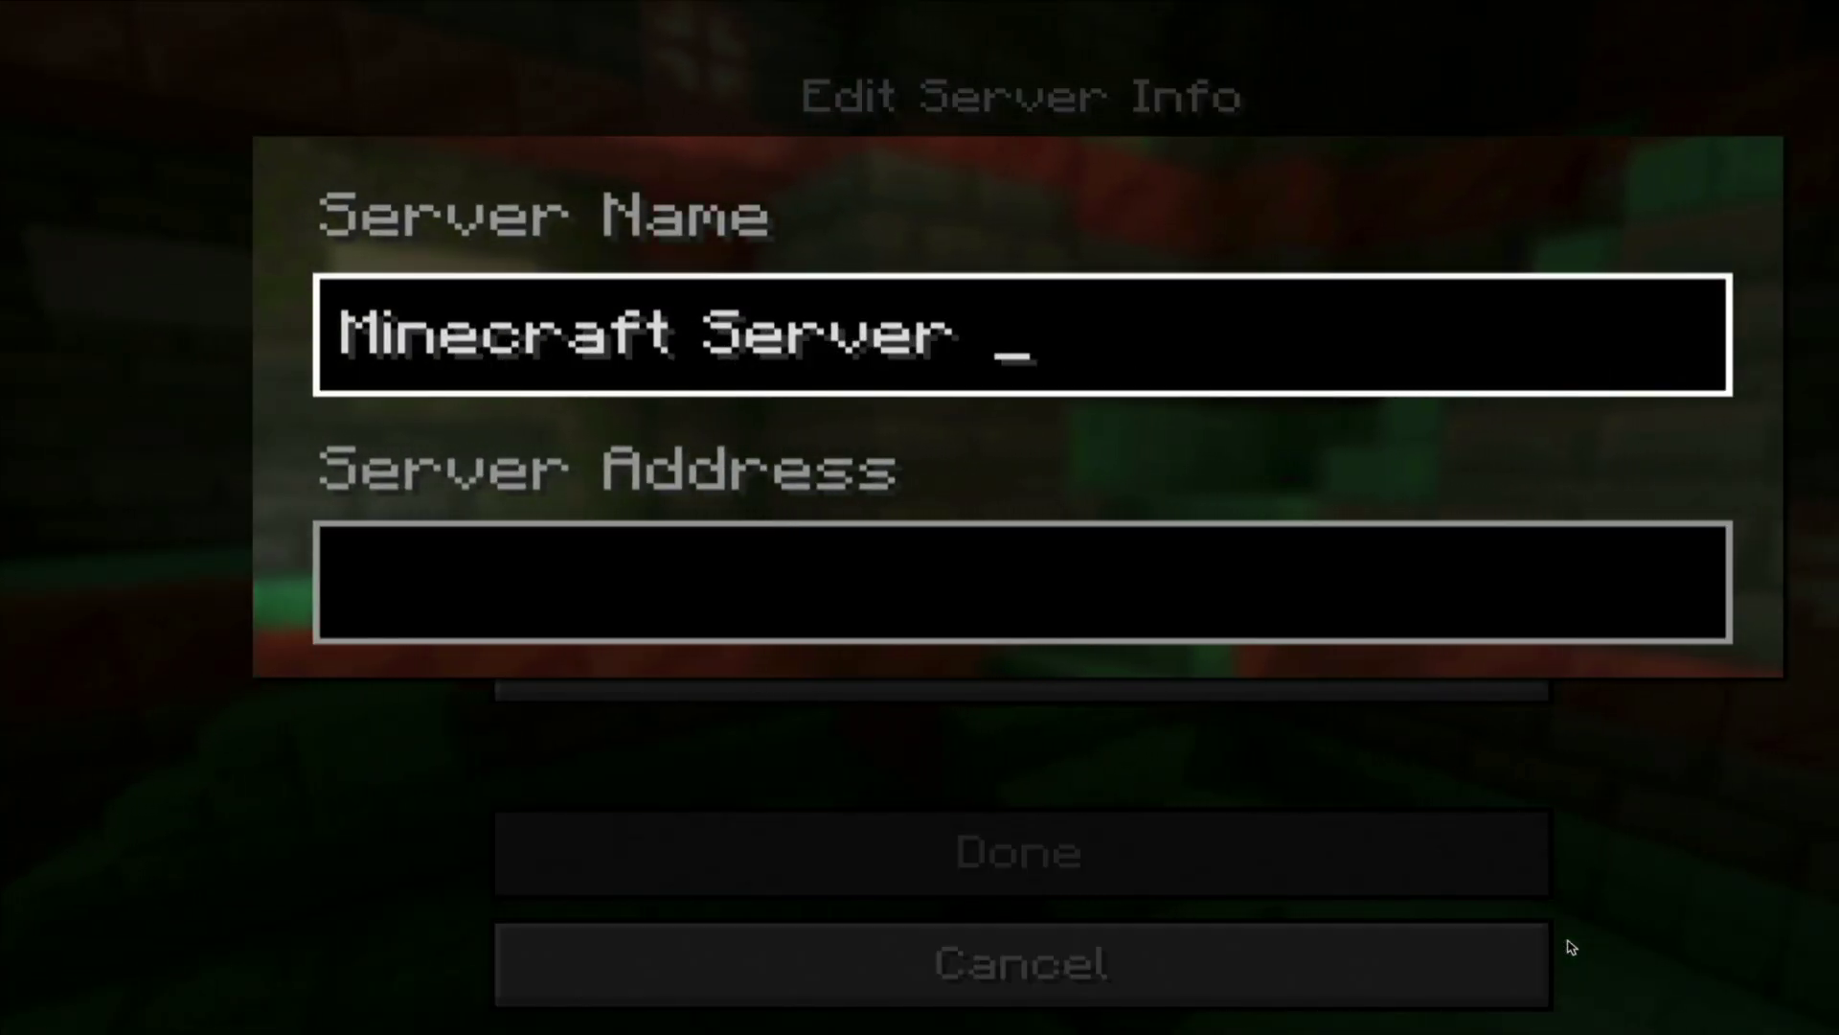
pyautogui.write('ameHero')
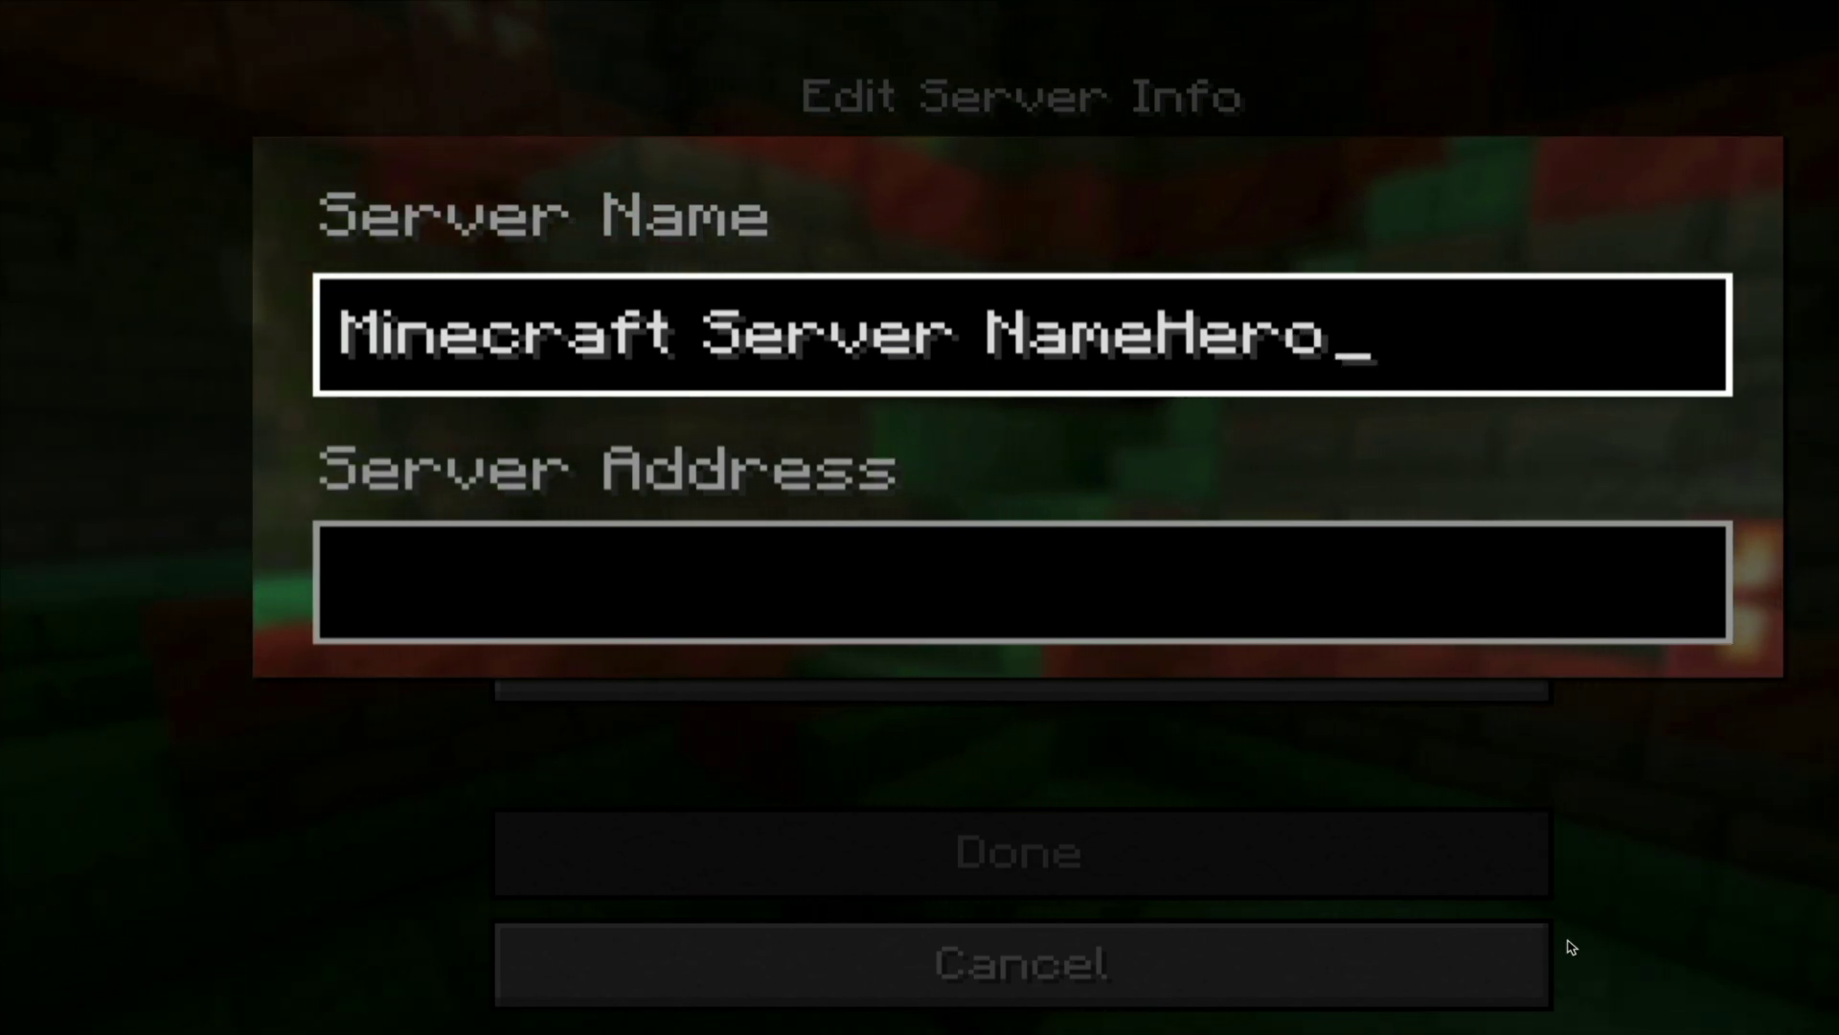
pyautogui.click(513, 617)
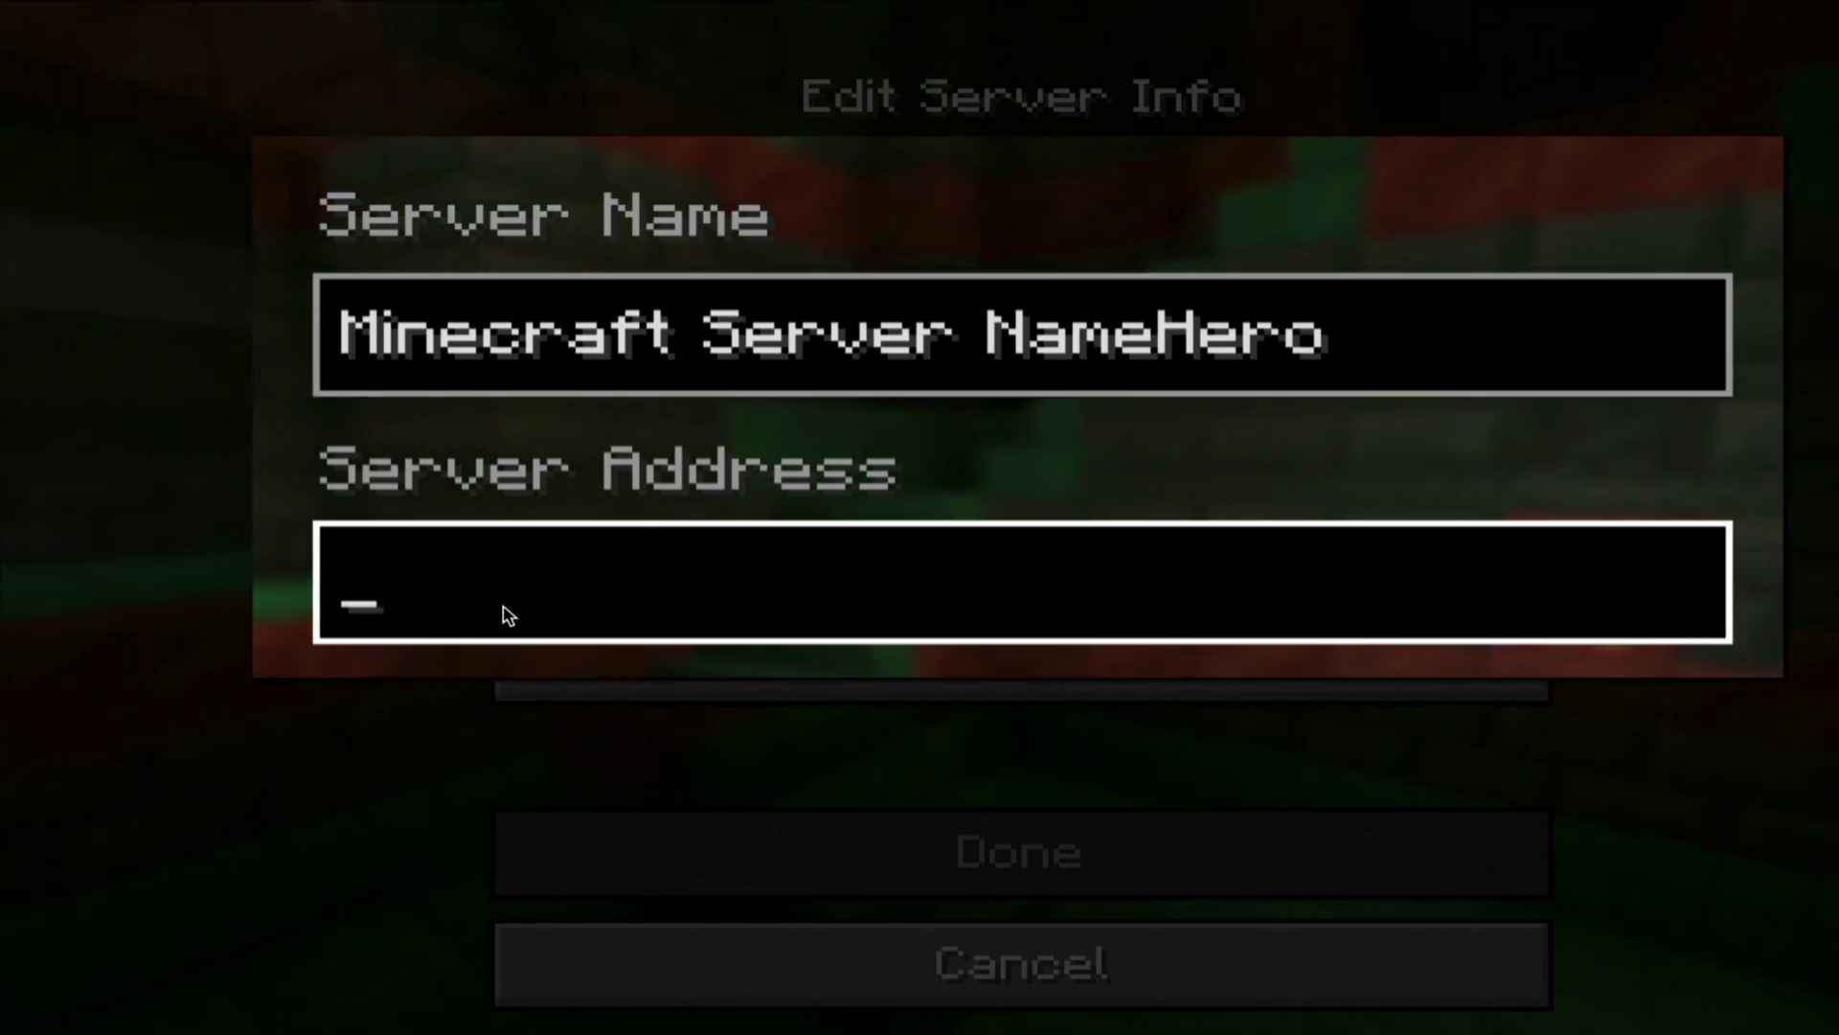
pyautogui.hotkey('ctrl', 'v')
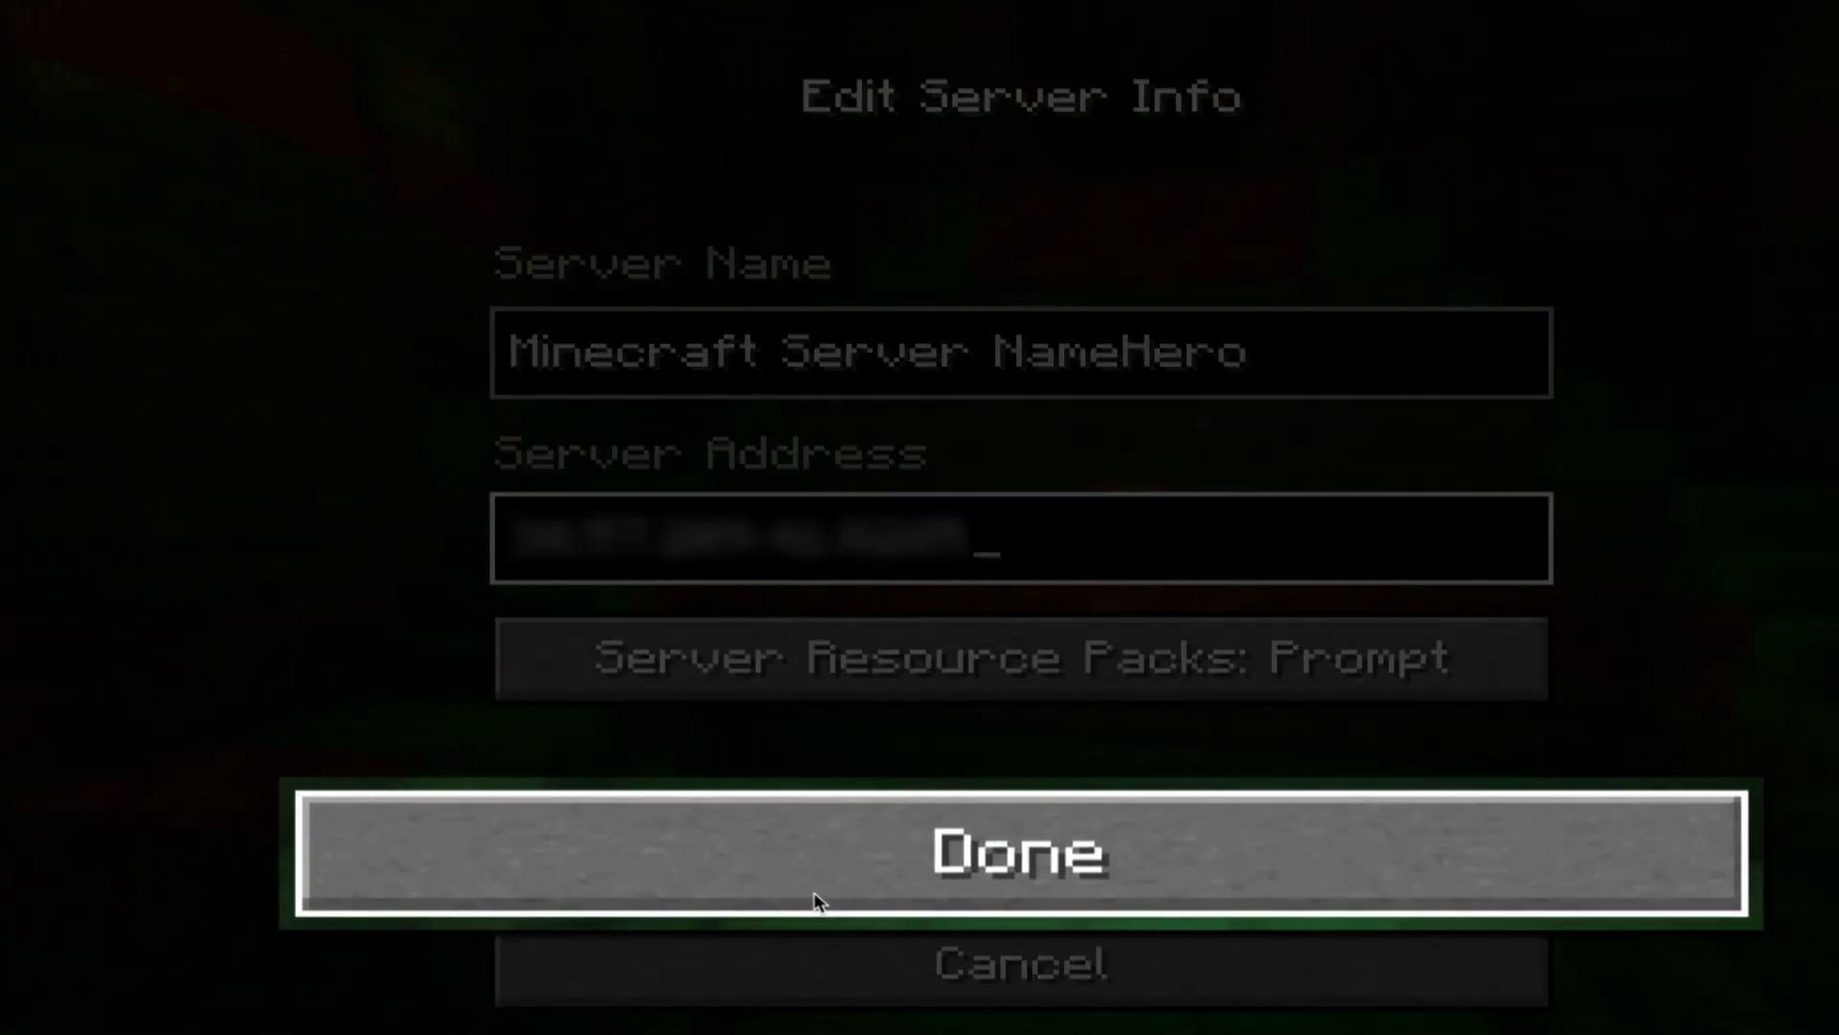
# Save the Minecraft Server NameHero entry and join that server from the list
pyautogui.click(817, 900)
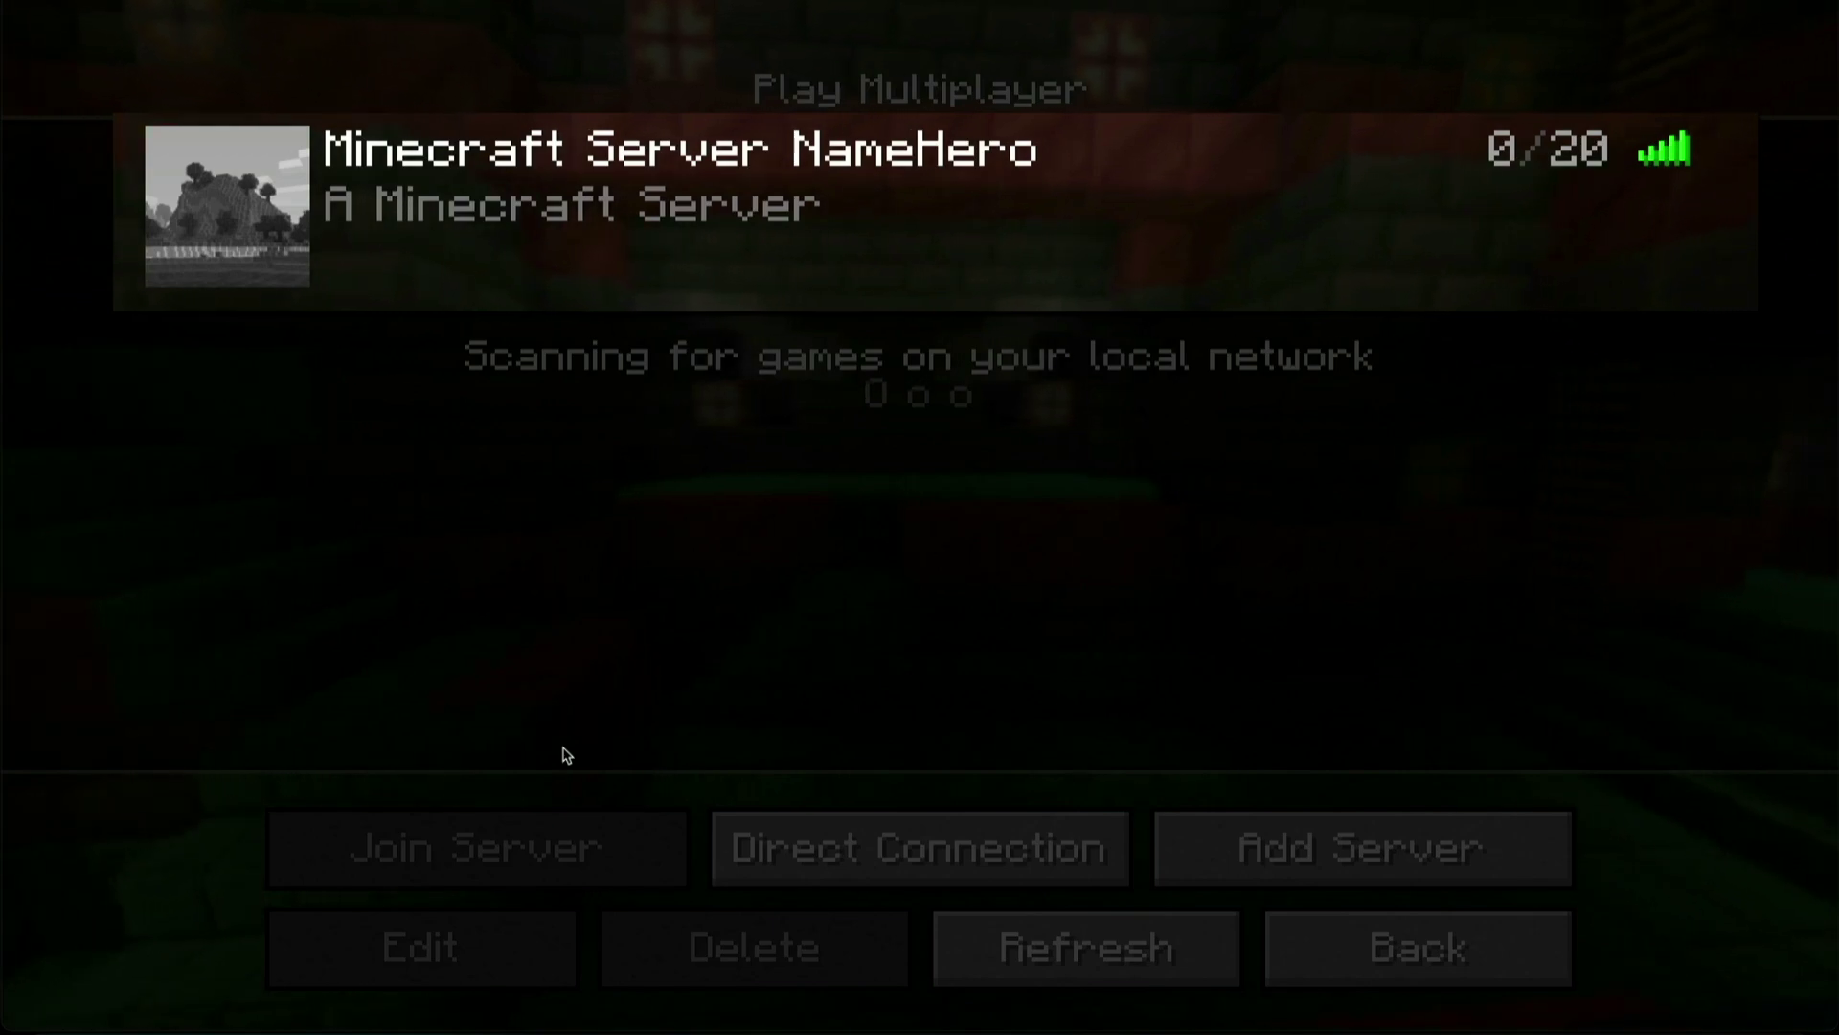
pyautogui.click(483, 155)
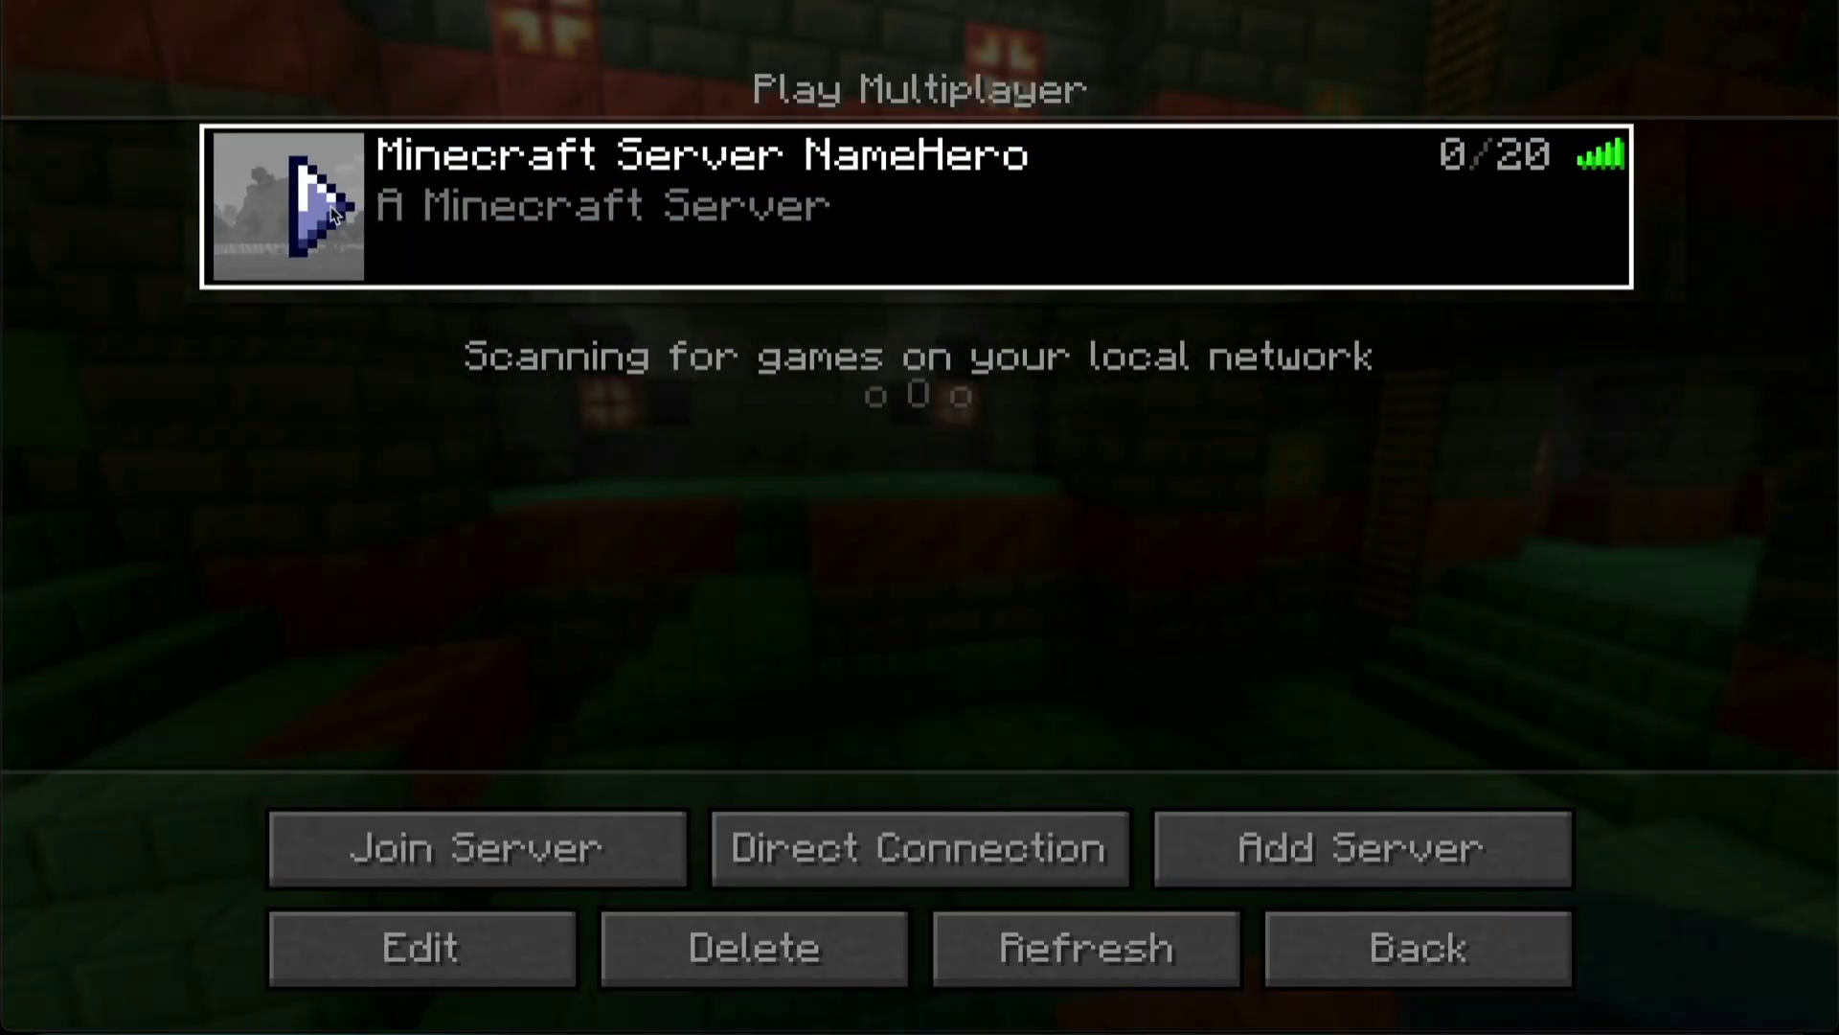
pyautogui.doubleClick(380, 215)
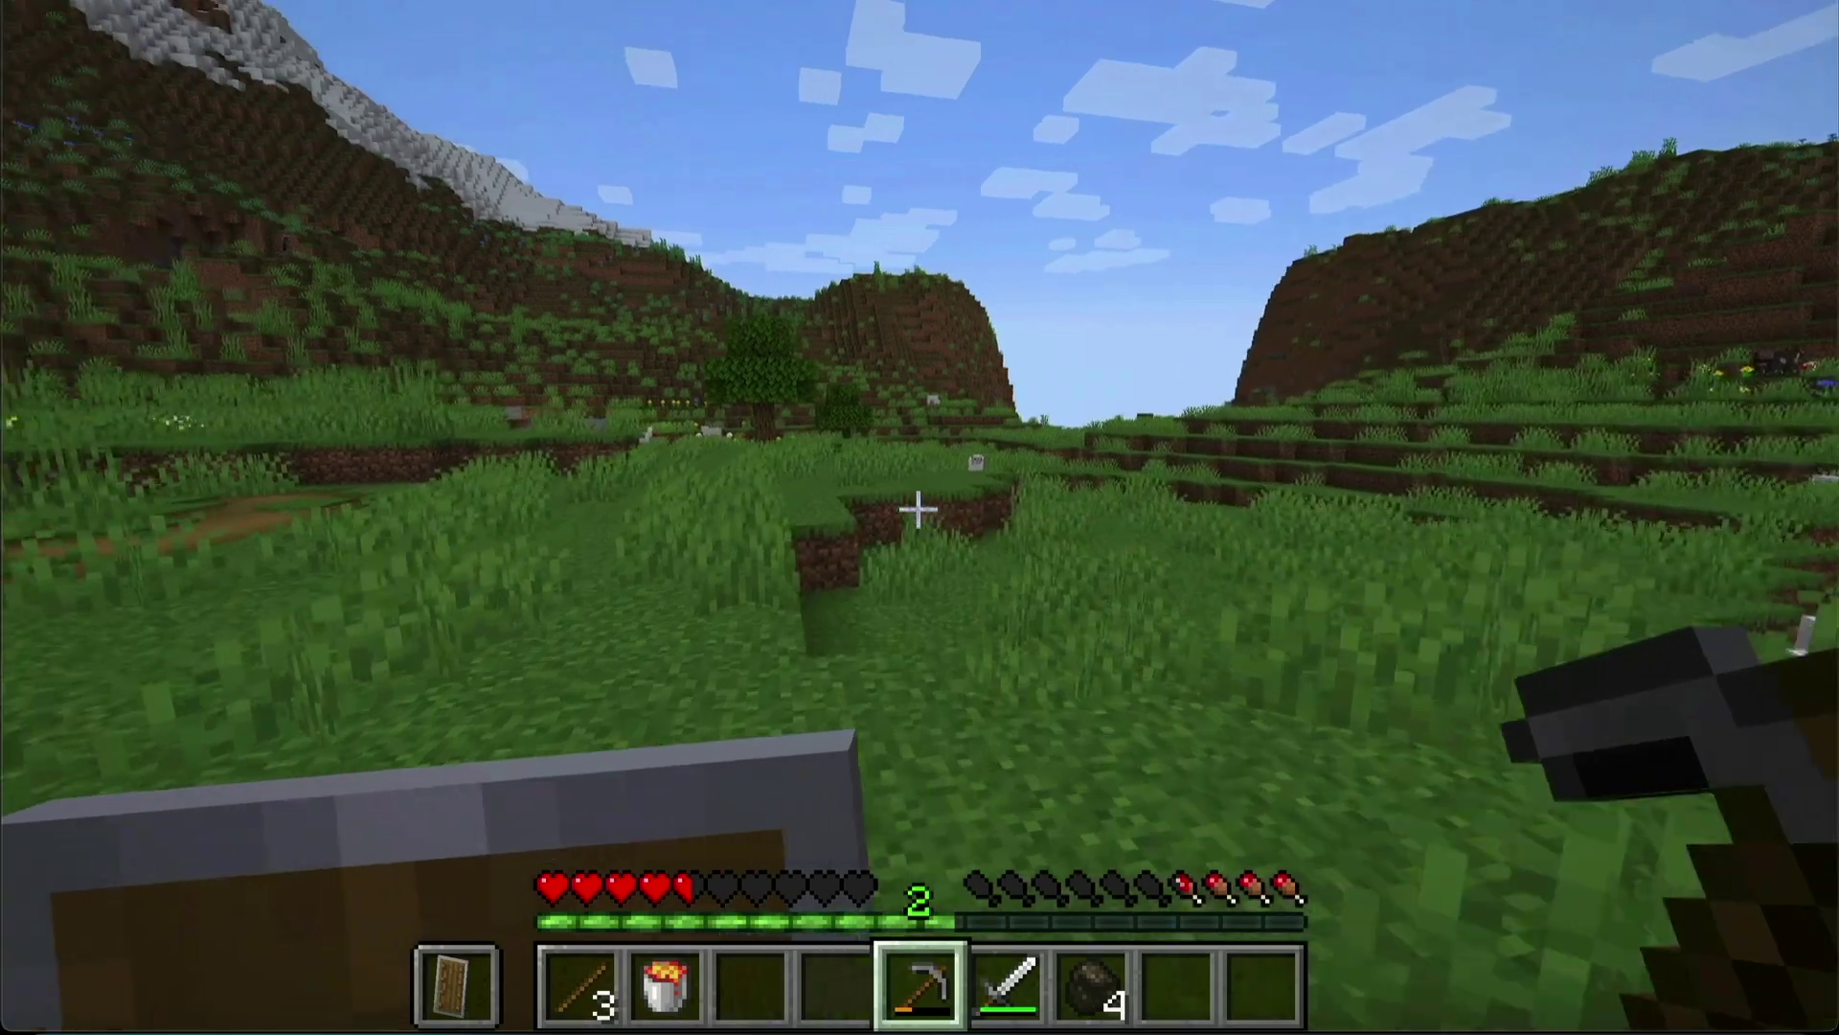
# Walk through the meadow toward the sheep with the sword held
pyautogui.press('w')
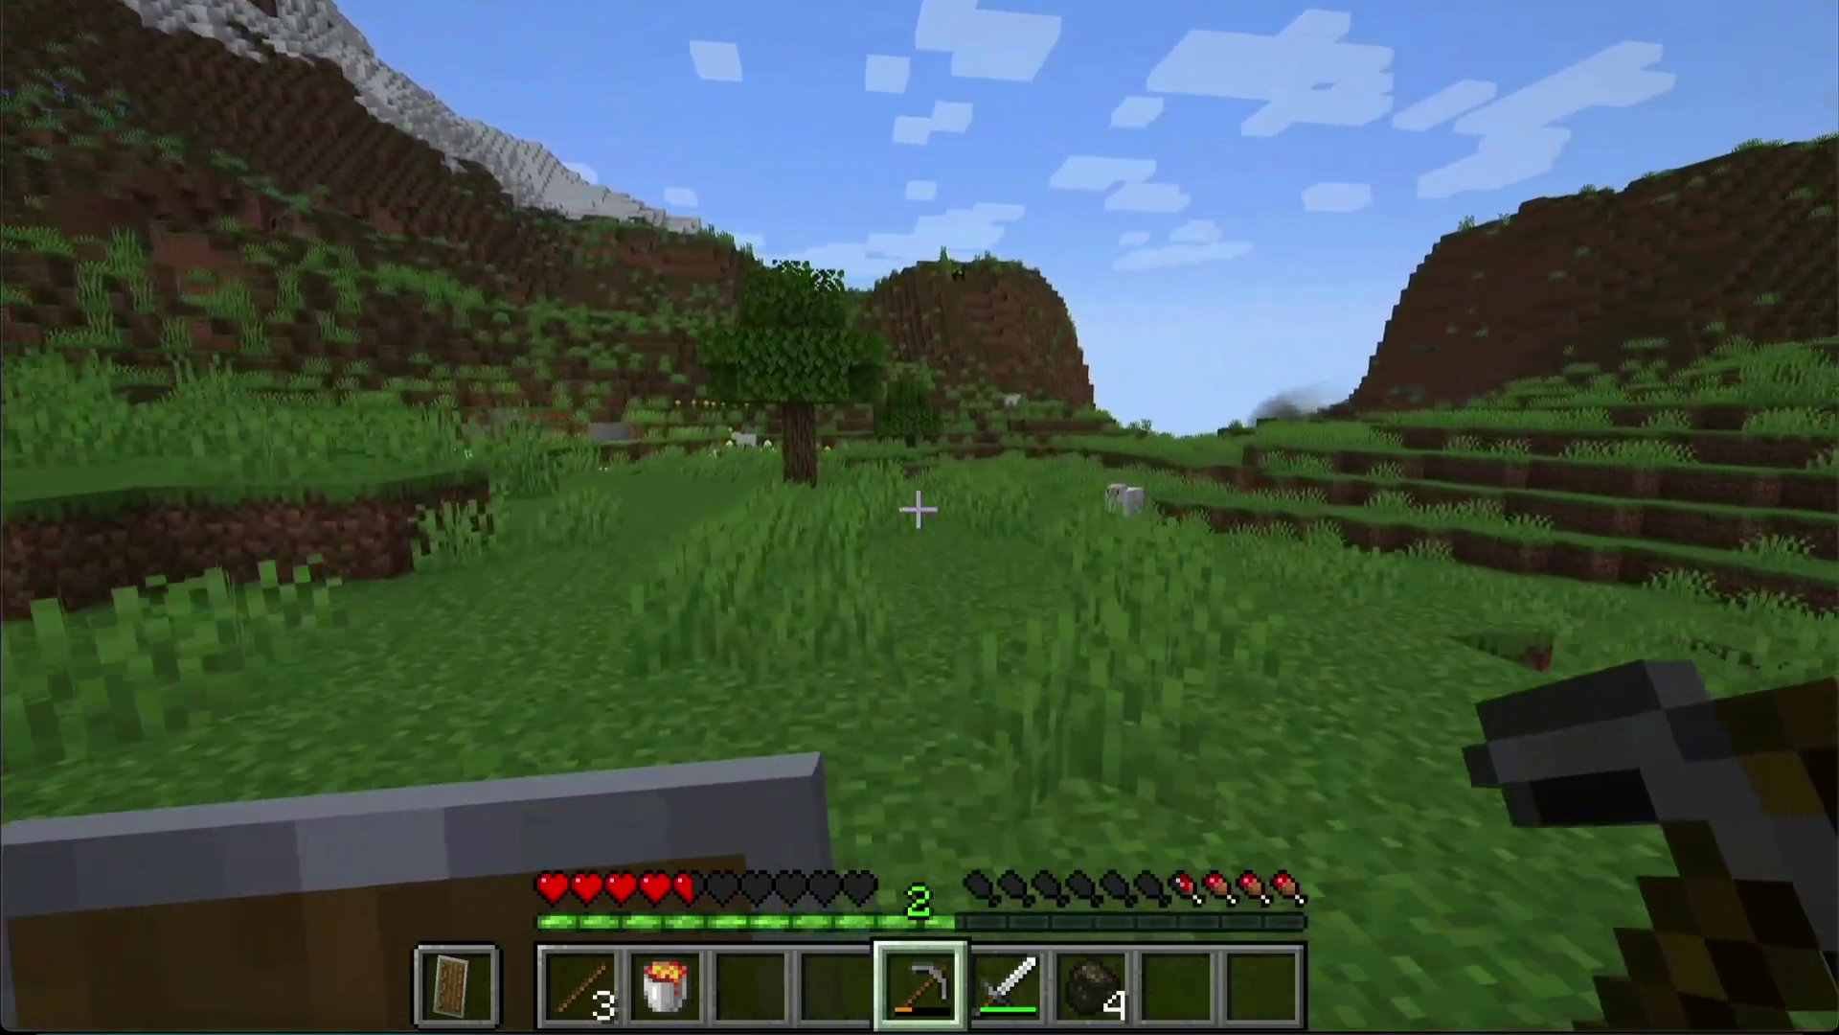
pyautogui.press('6')
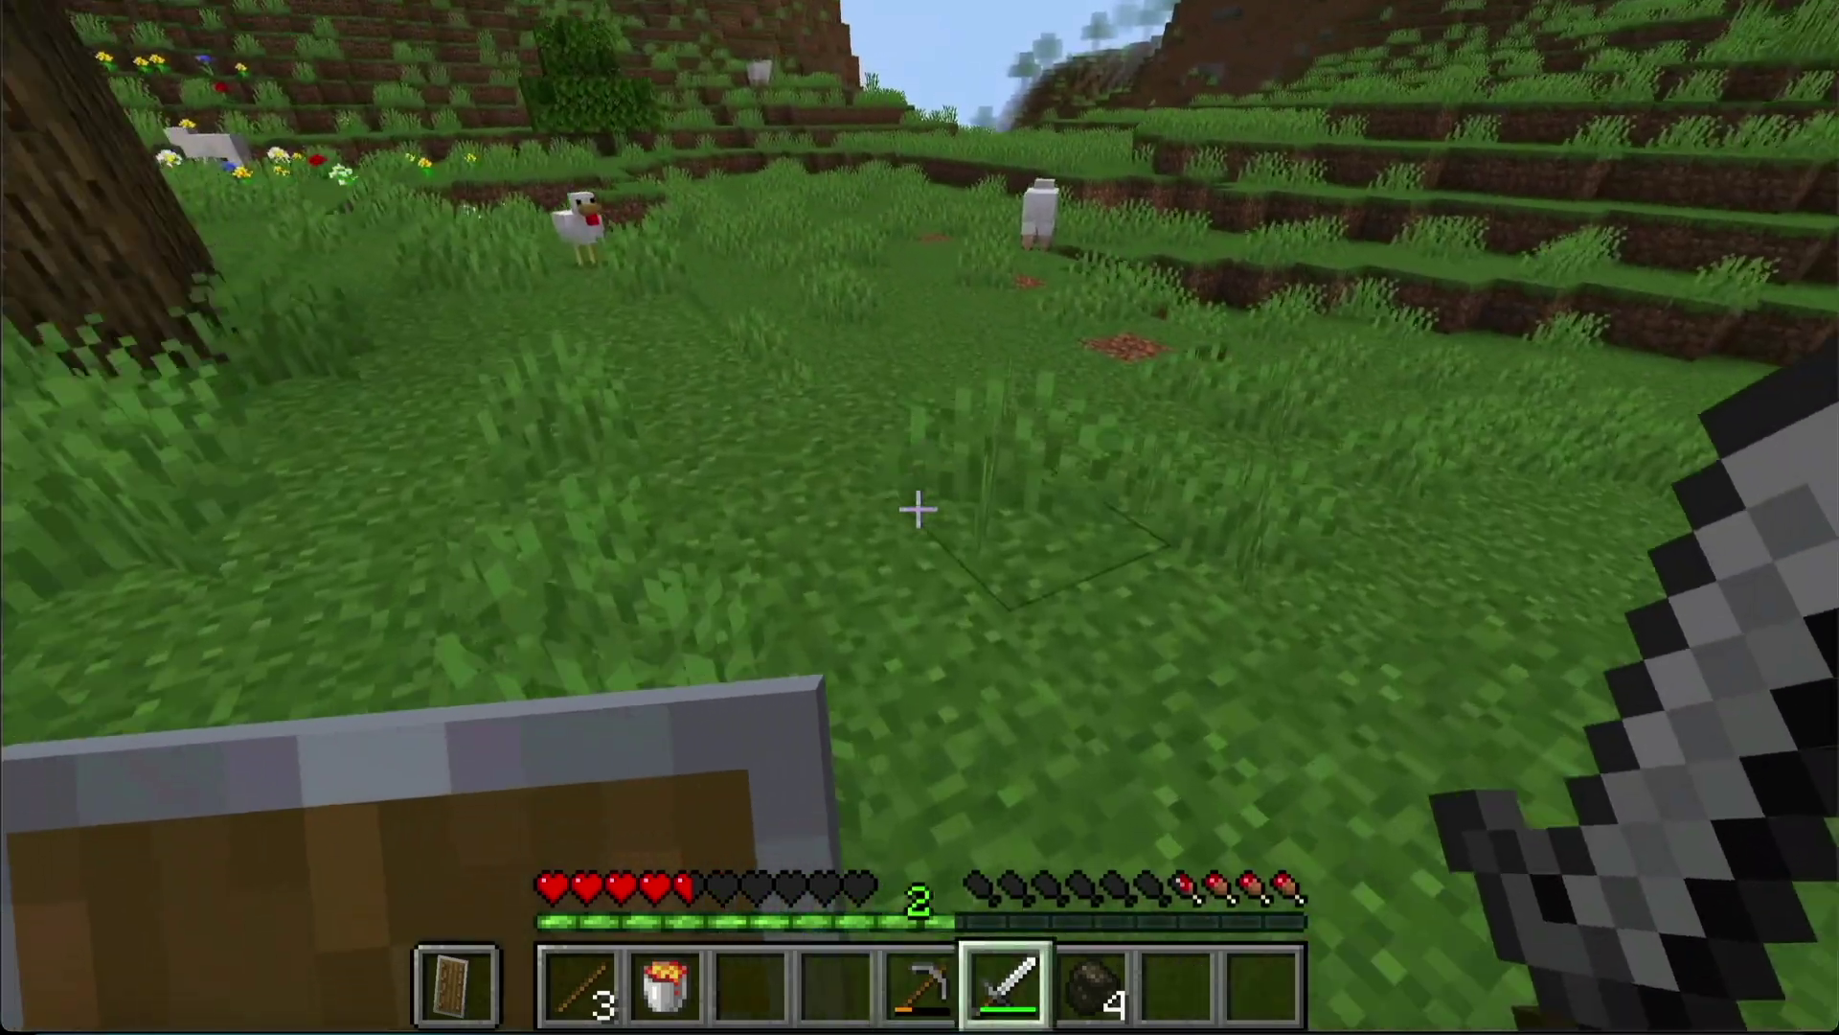
pyautogui.press('w')
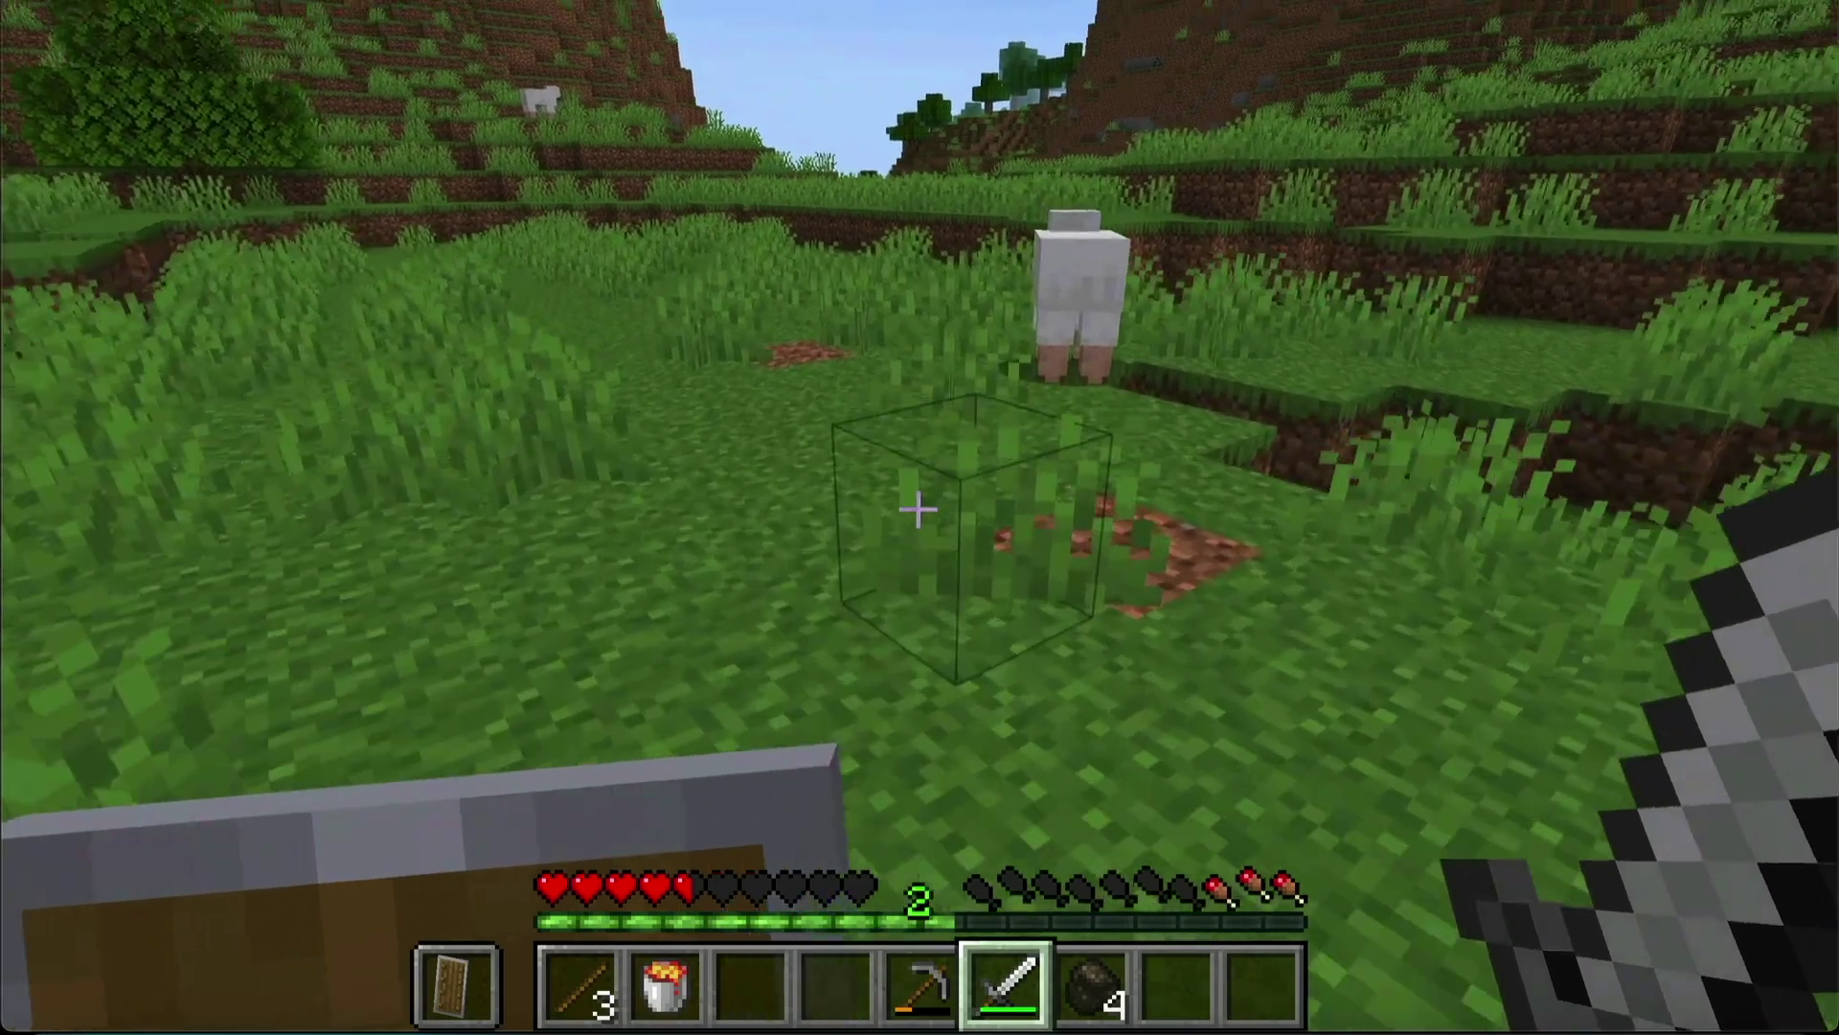
pyautogui.press('w')
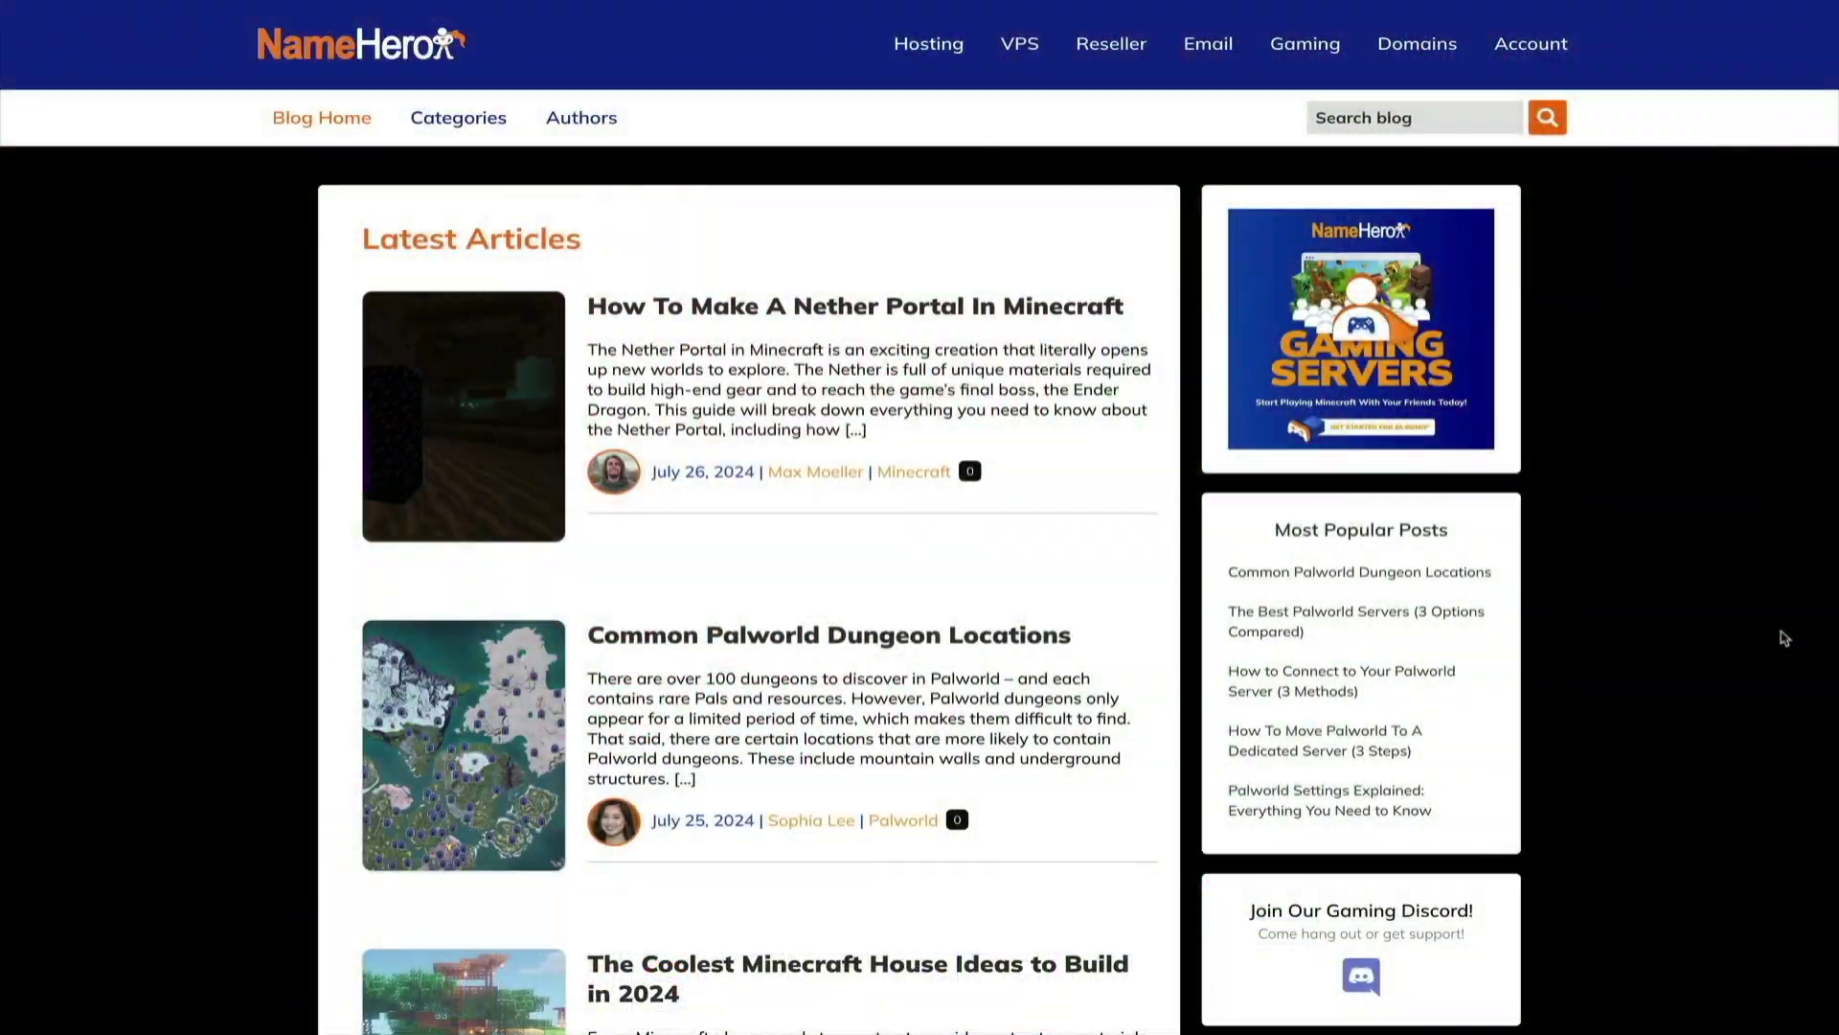
pyautogui.scroll(-3, 1785, 639)
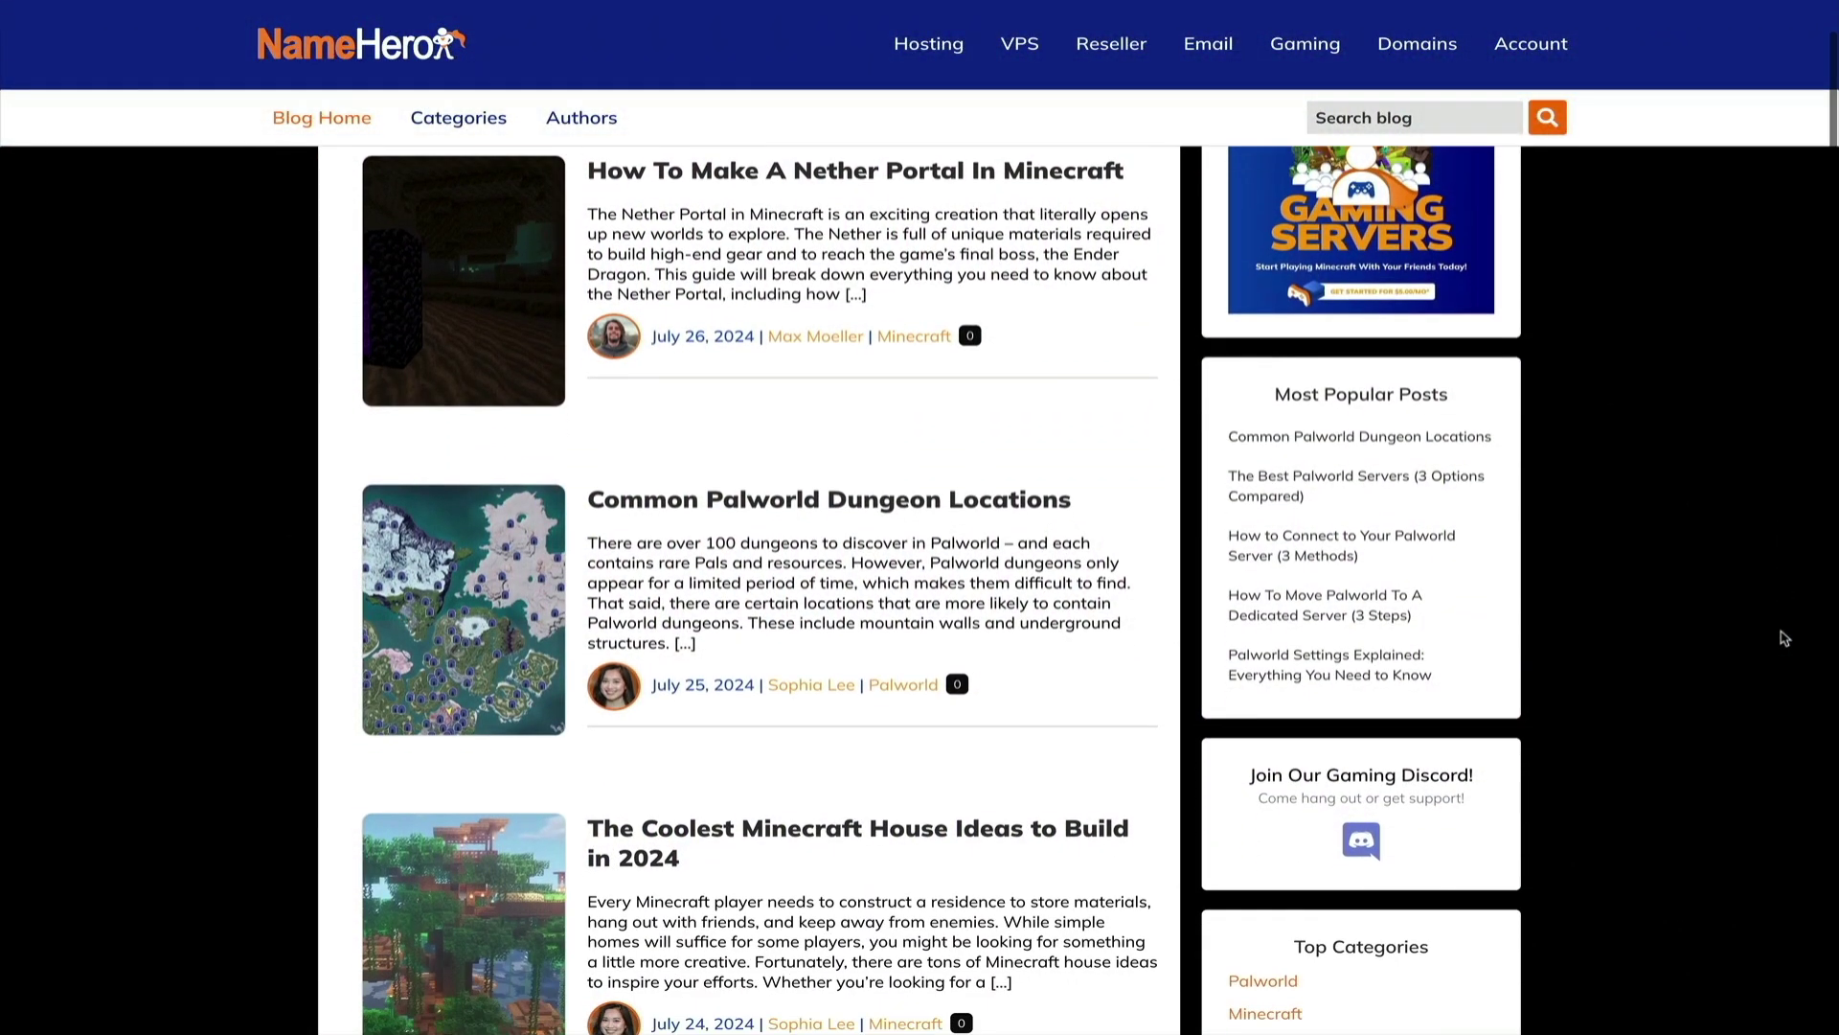